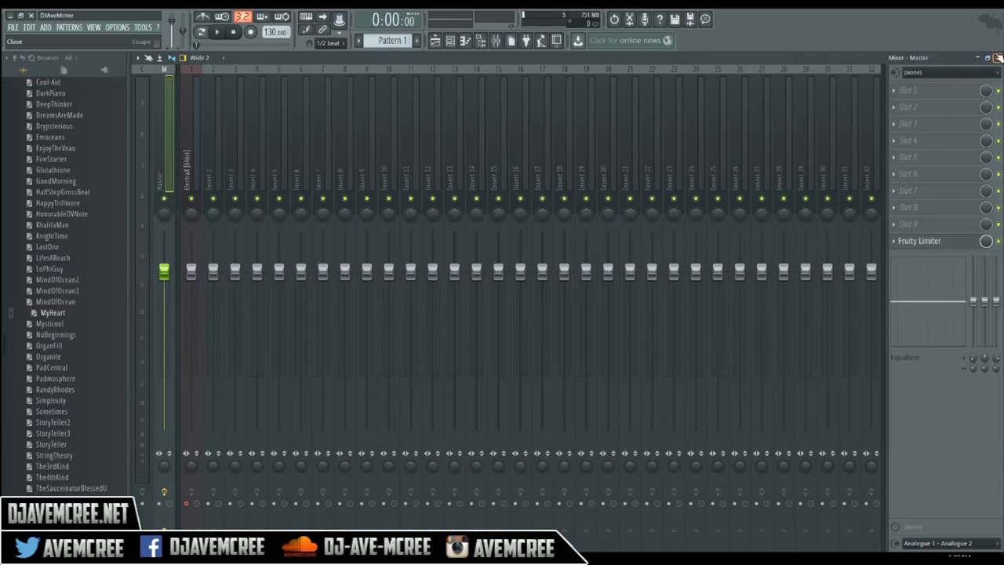
Preview the demo melody, then load Edison on the Master mixer track, recording On Play
left_click(997, 58)
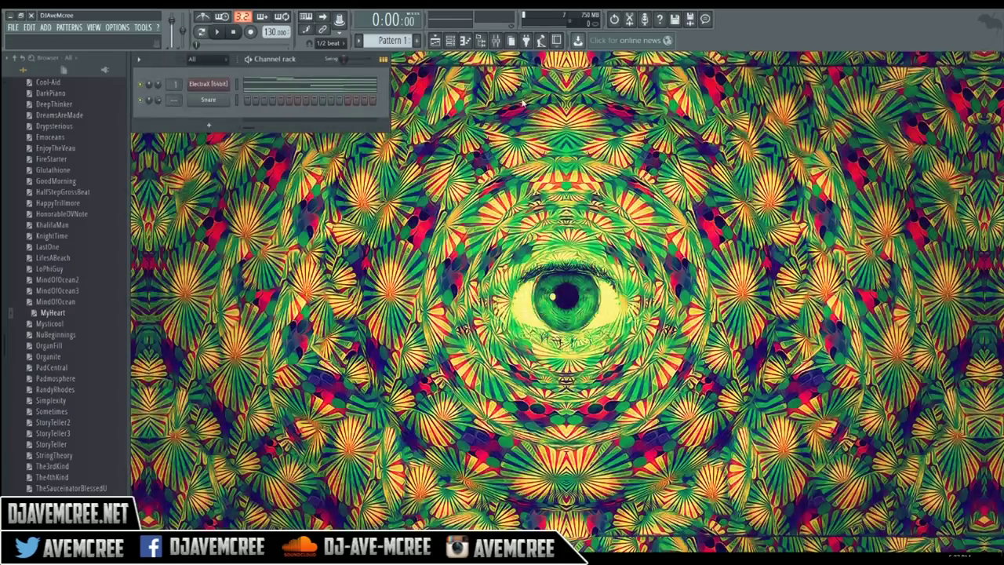
left_click(220, 37)
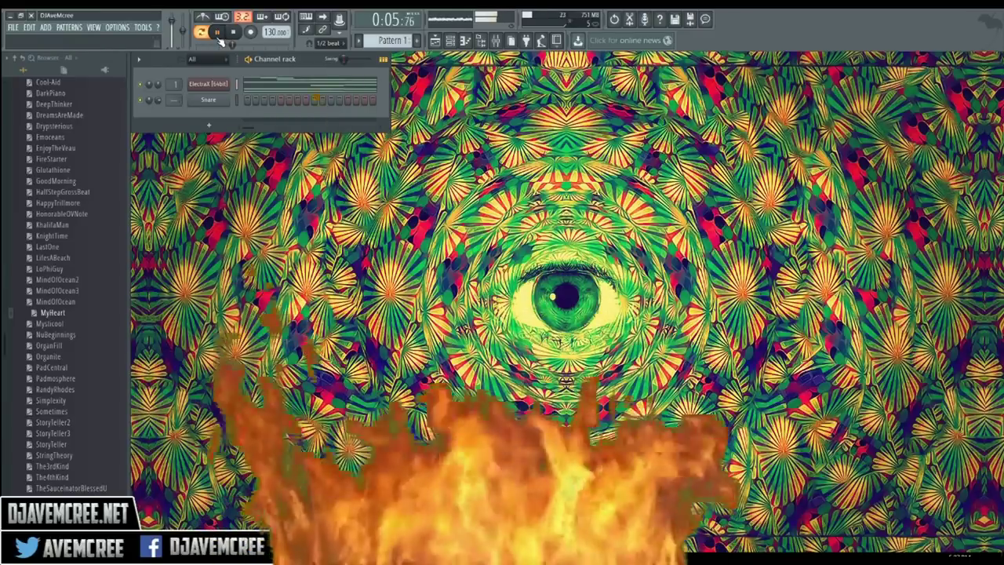
left_click(219, 37)
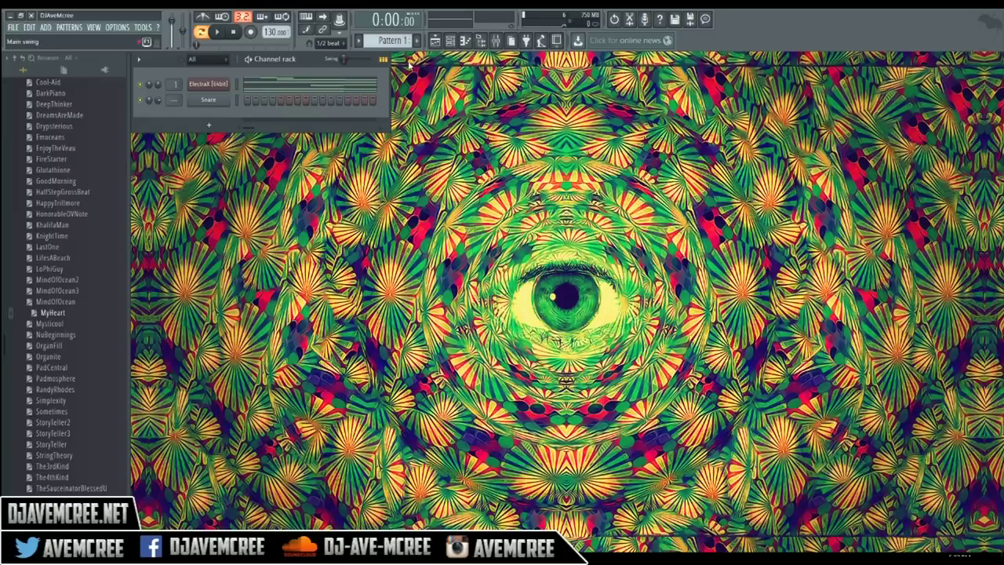
left_click(497, 41)
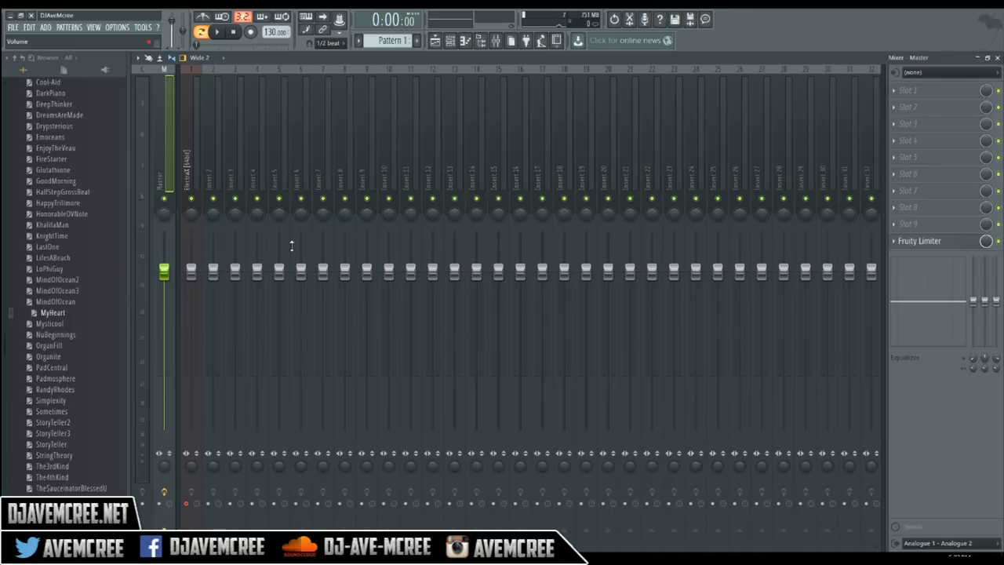
key("shift+e")
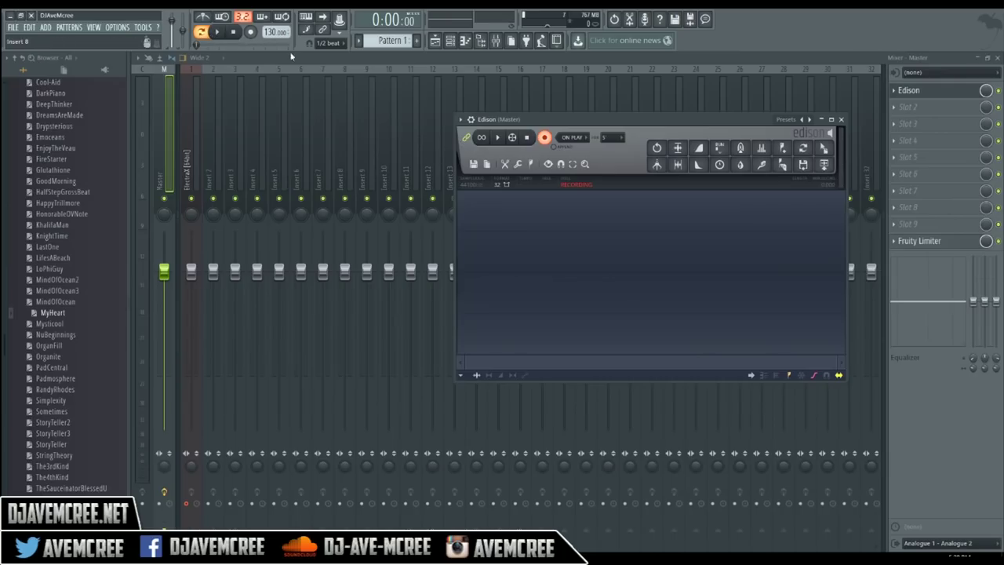
Record about 15 seconds of the playing melody into Edison, then stop playback
left_click(218, 35)
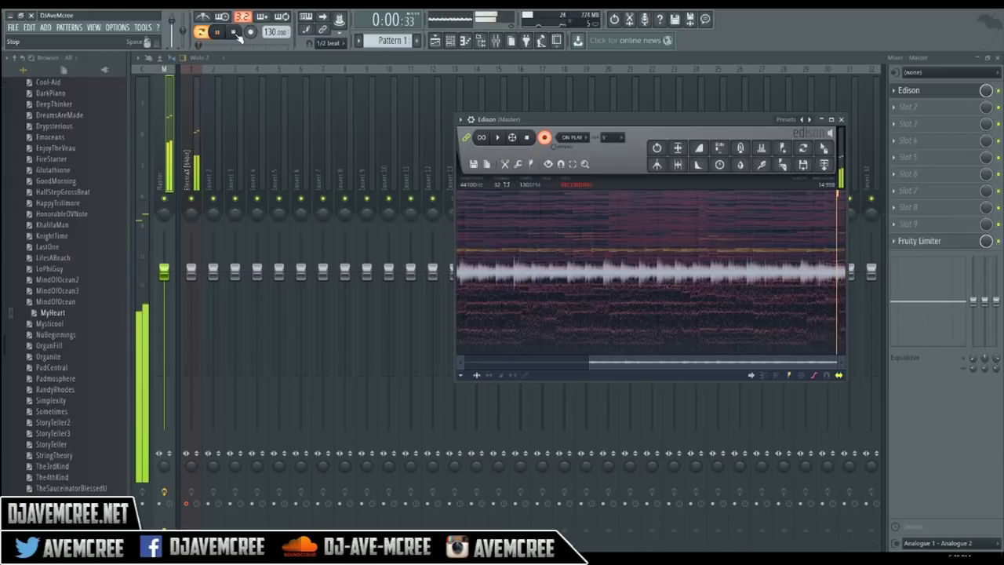
left_click(234, 32)
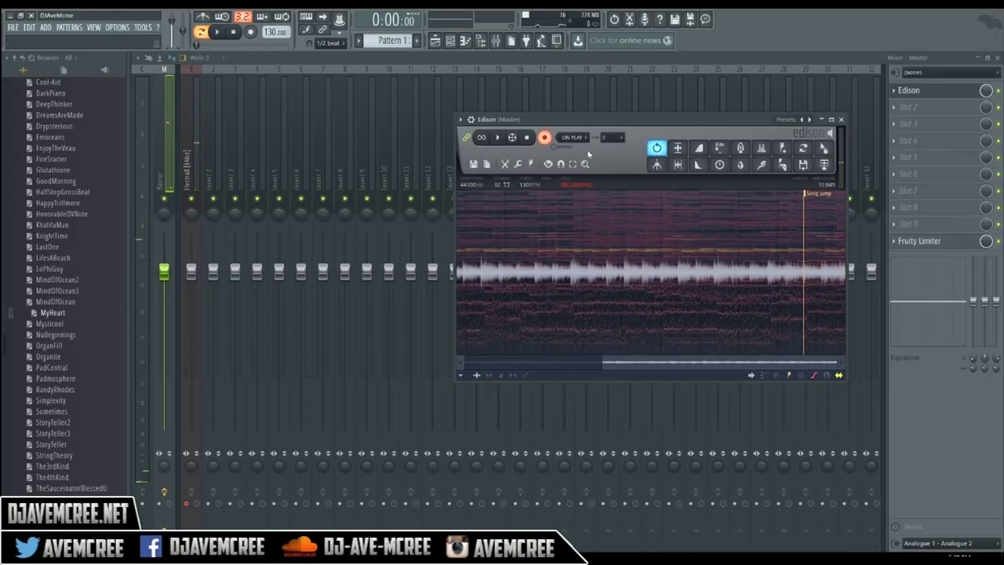
Disarm Edison and cut the tail after the Song jump marker, leaving 14.769 seconds
left_click(548, 139)
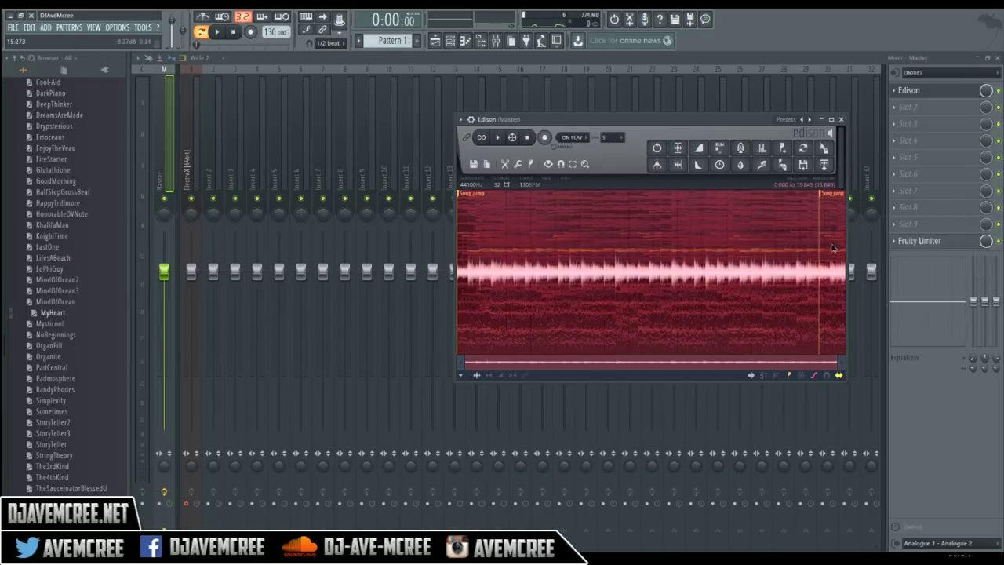
left_click(832, 246, "ctrl")
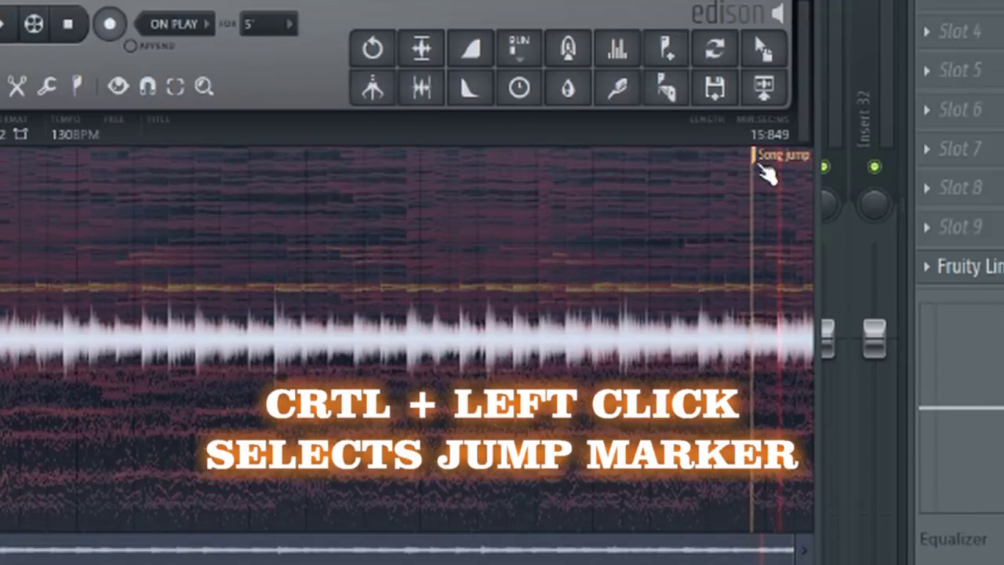
left_click(761, 163, "ctrl")
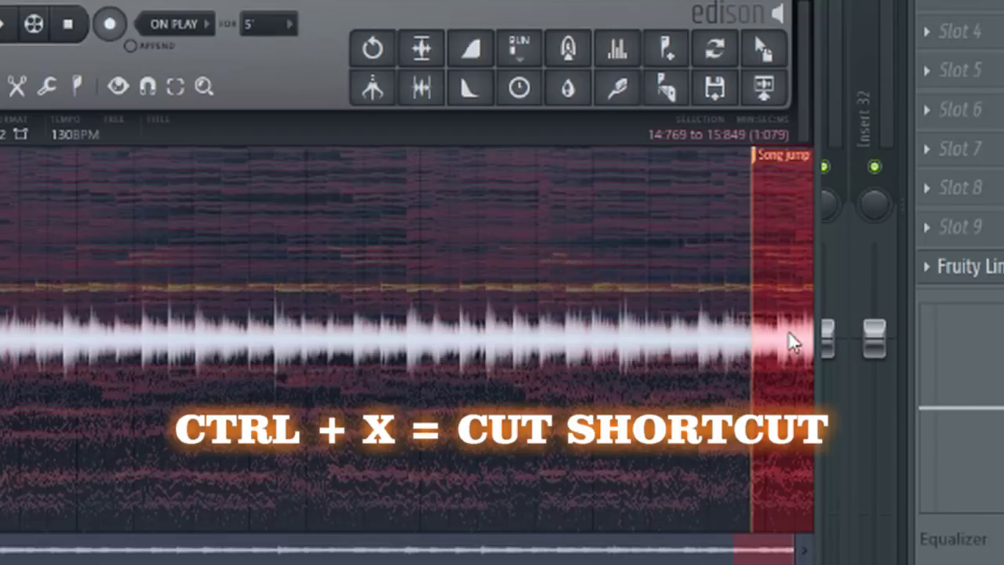
key("ctrl+x")
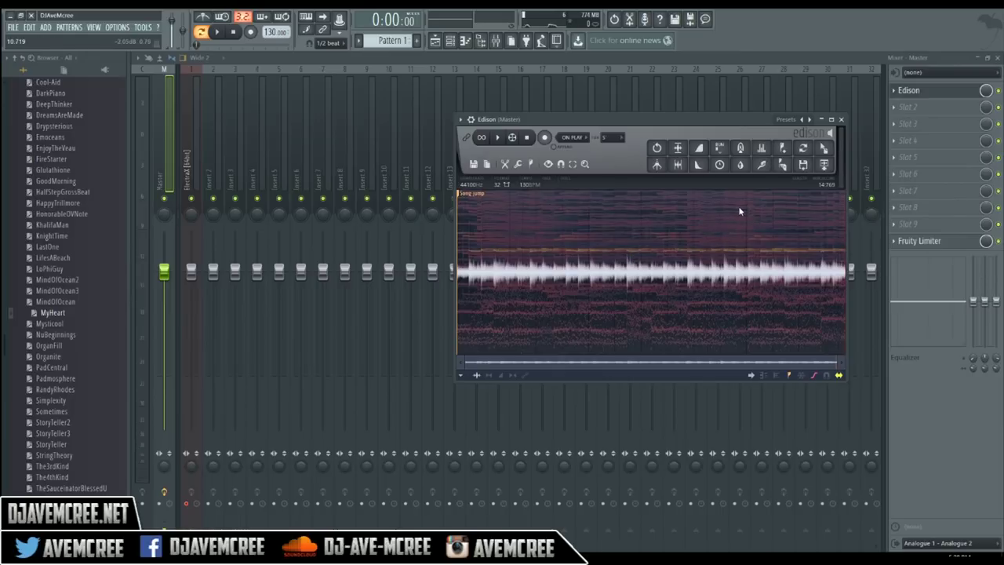
Replace the Snare channel with an empty Sampler and open its settings window
left_click(985, 58)
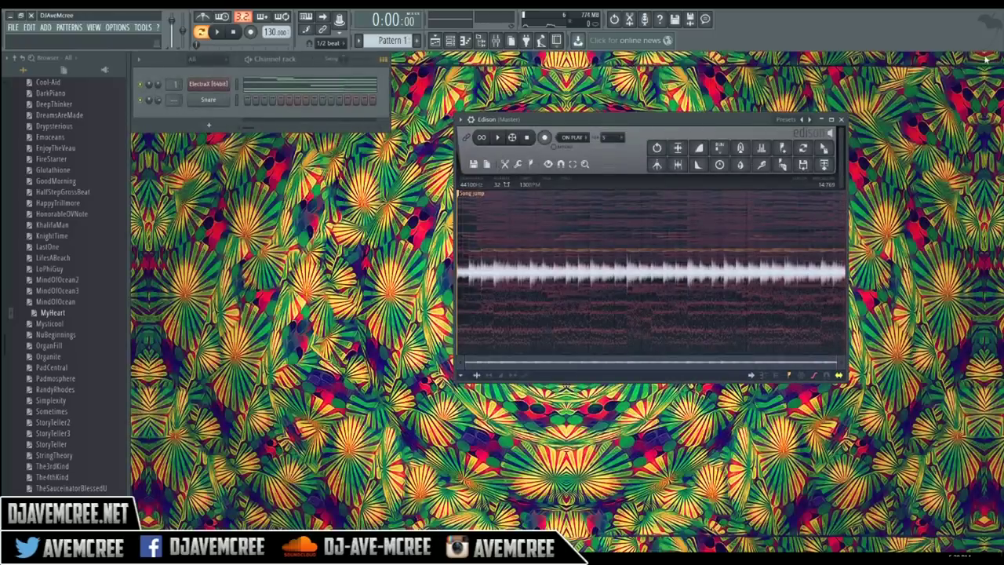
right_click(226, 100)
mouse_move(259, 182)
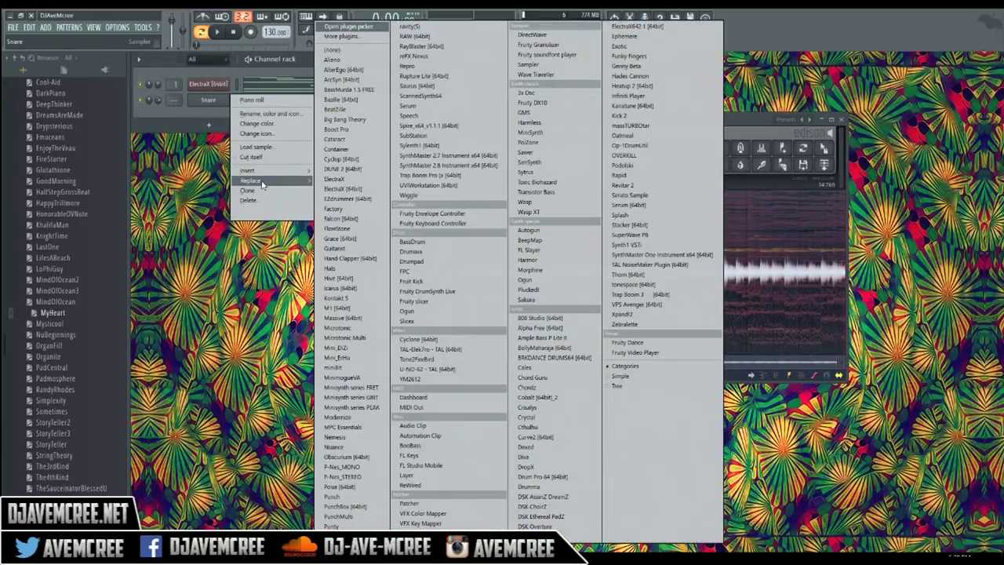
left_click(362, 52)
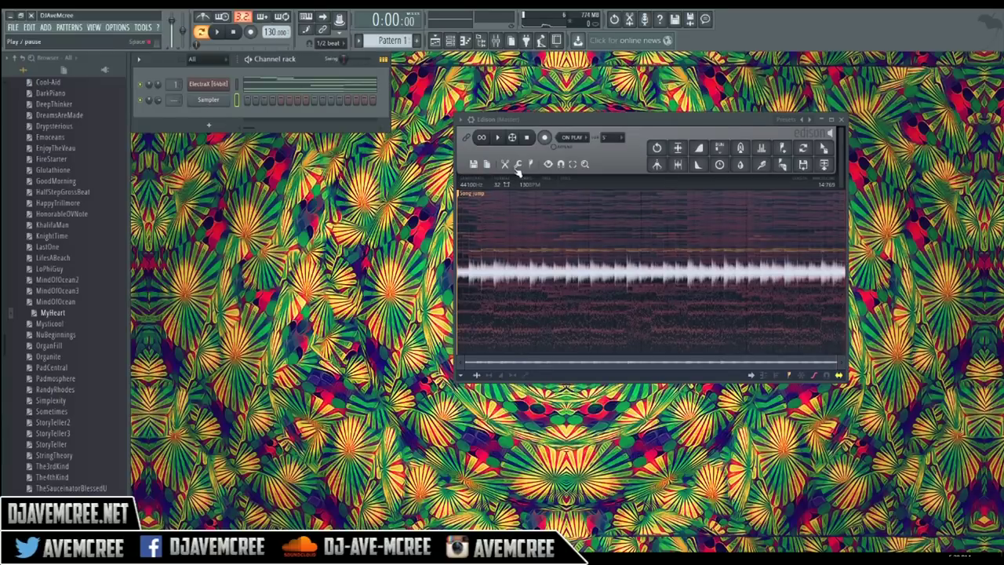
left_click(212, 102)
left_click_drag(328, 177, 293, 183)
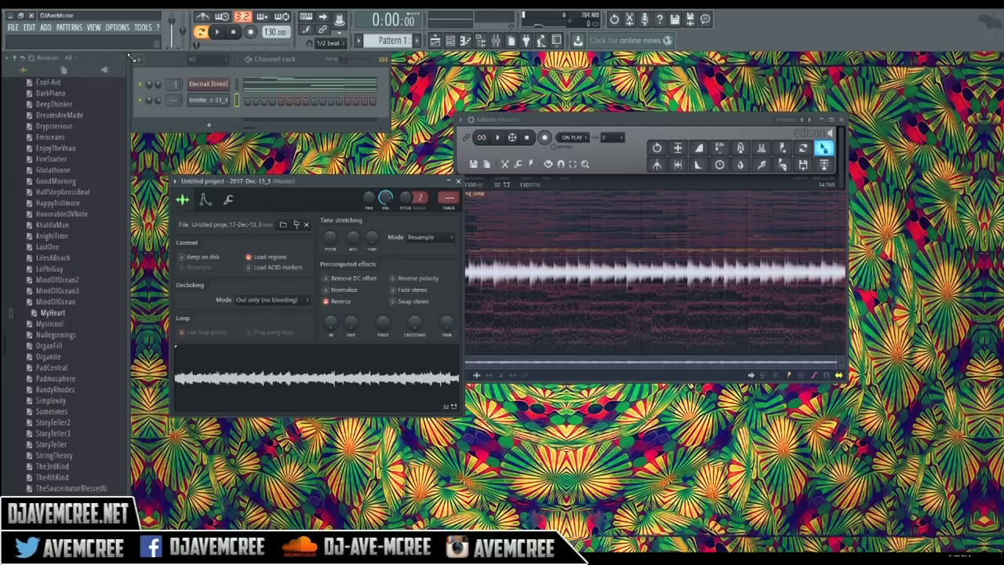
Audition the reversed sample, then open the ElectraX window and play and stop the melody
left_click(218, 31)
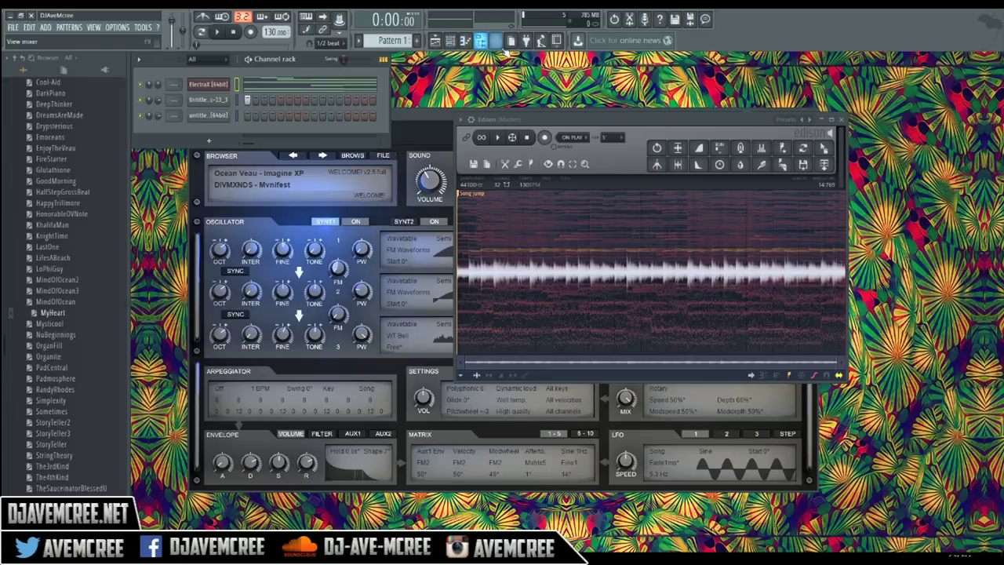
left_click(220, 85)
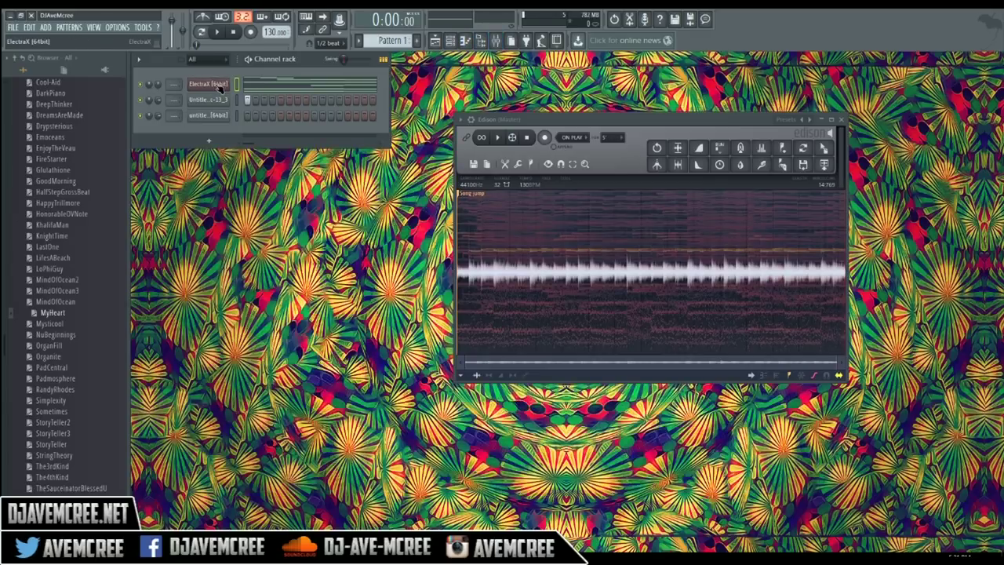
left_click(220, 84)
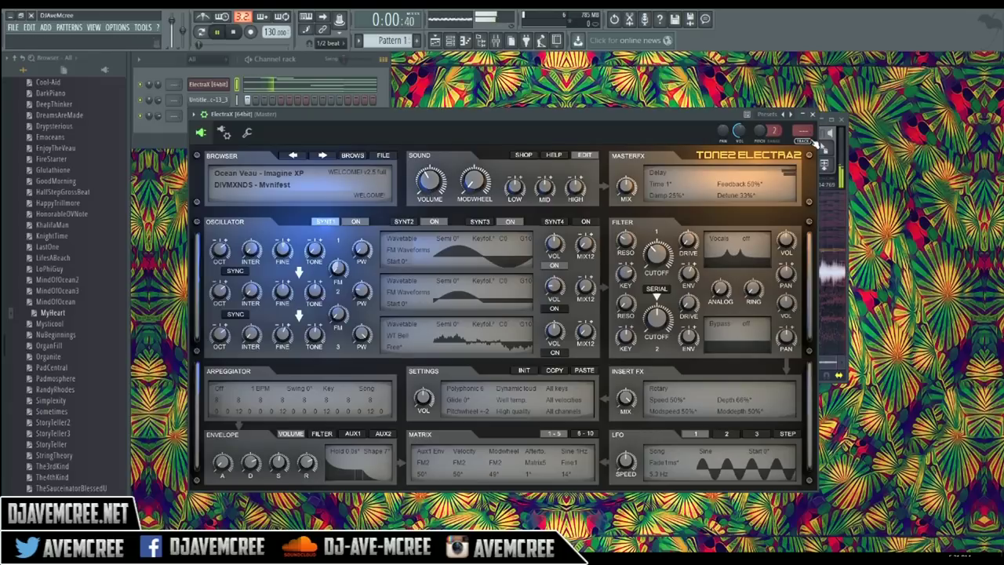
left_click(149, 106)
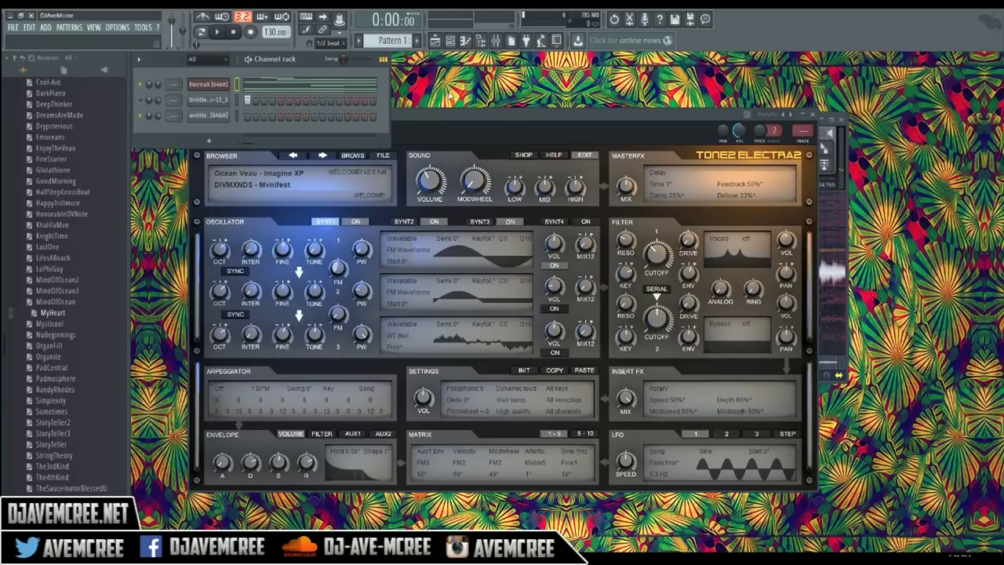
left_click(490, 116)
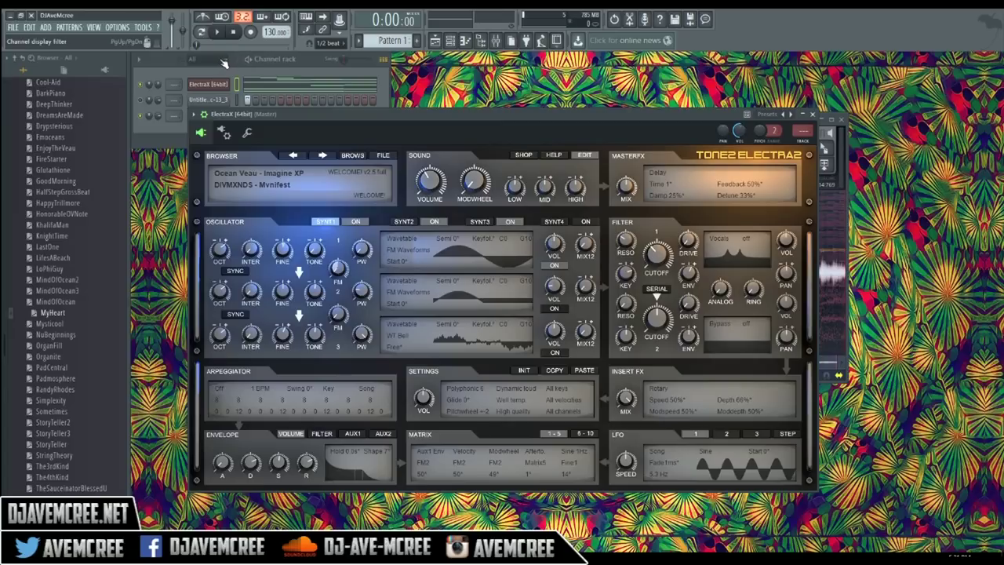
left_click(220, 34)
left_click(220, 33)
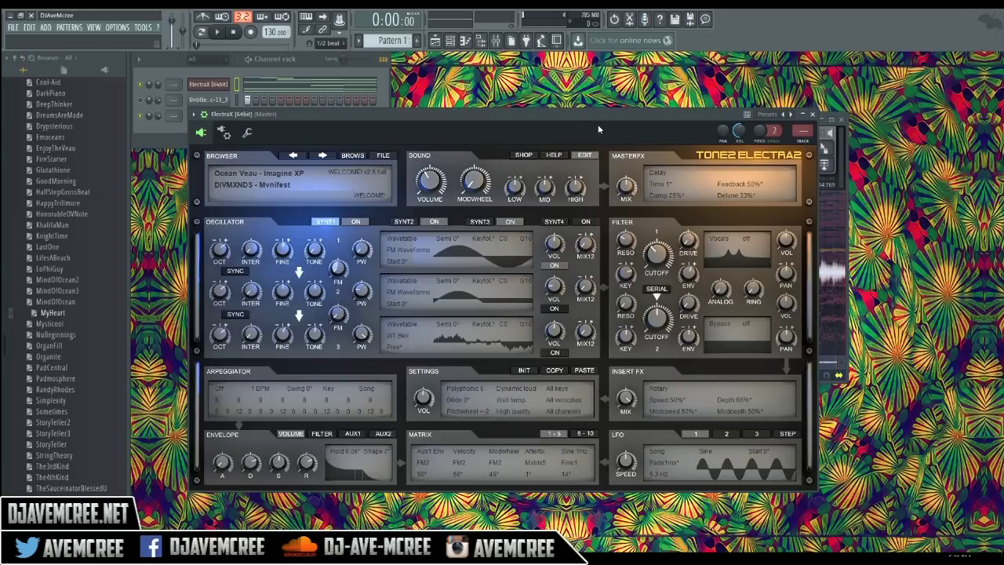
Arm mixer insert 3 for ElectraX and render it to a 16-bit WAV file
left_click(803, 142)
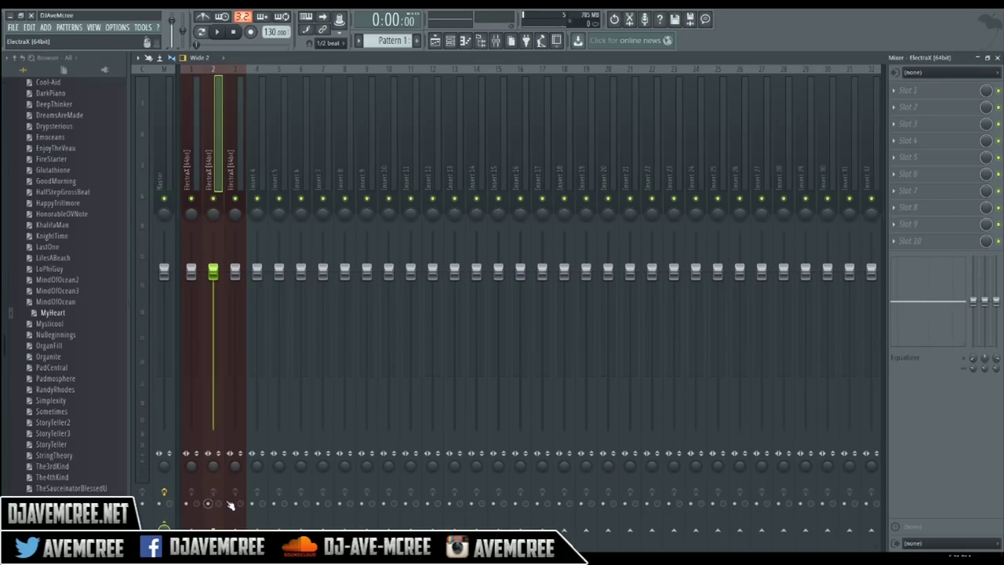
left_click(319, 471)
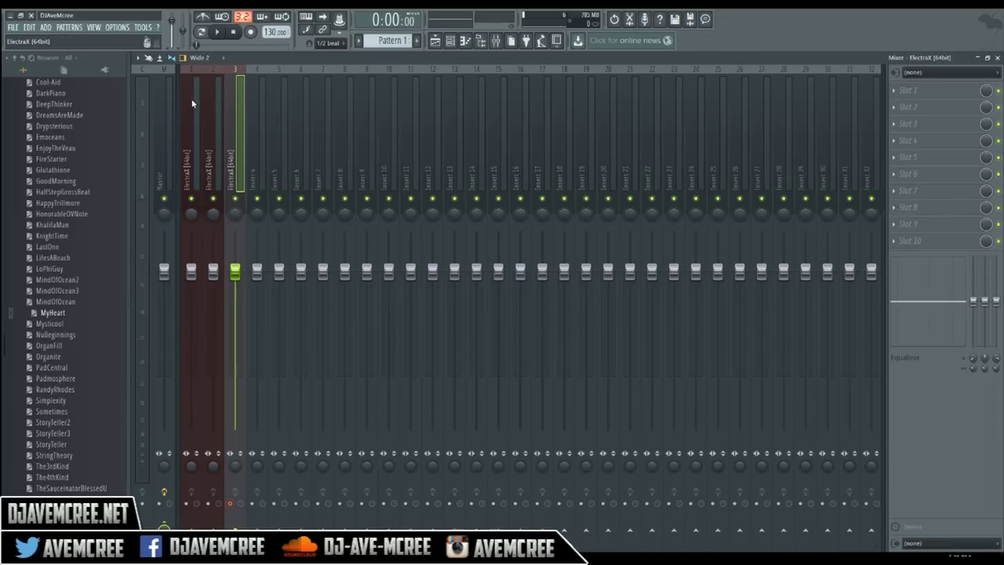
left_click(139, 58)
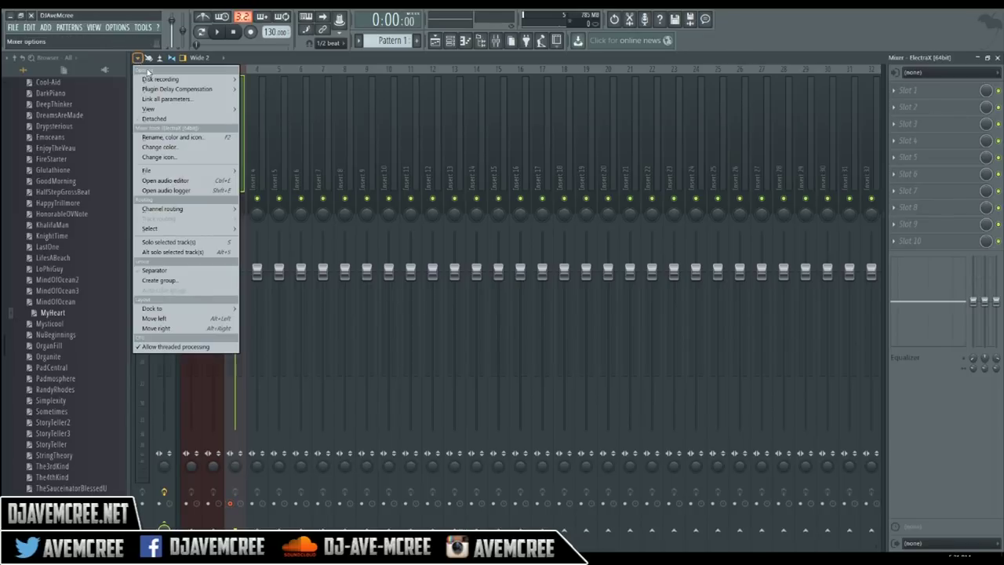
mouse_move(171, 80)
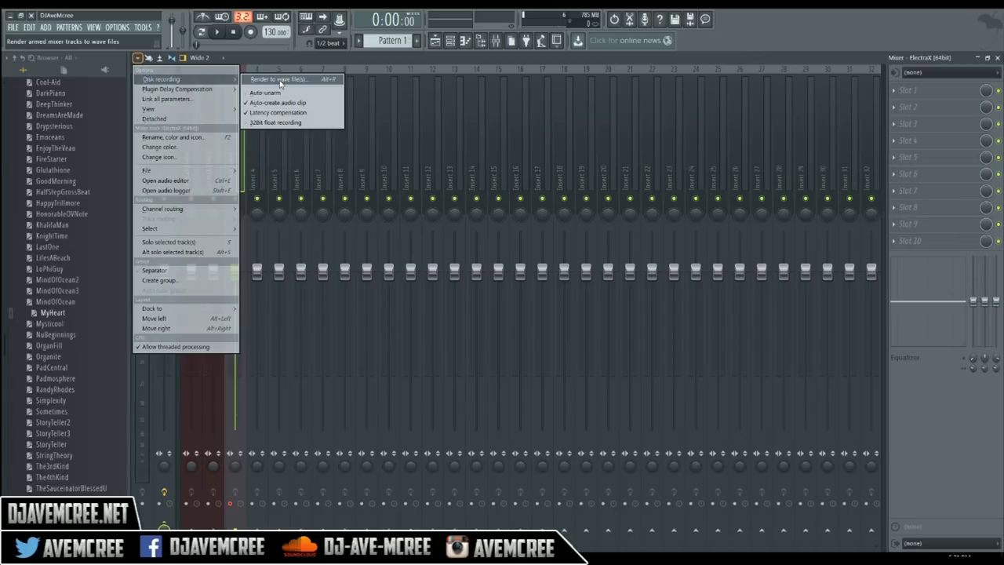
left_click(280, 81)
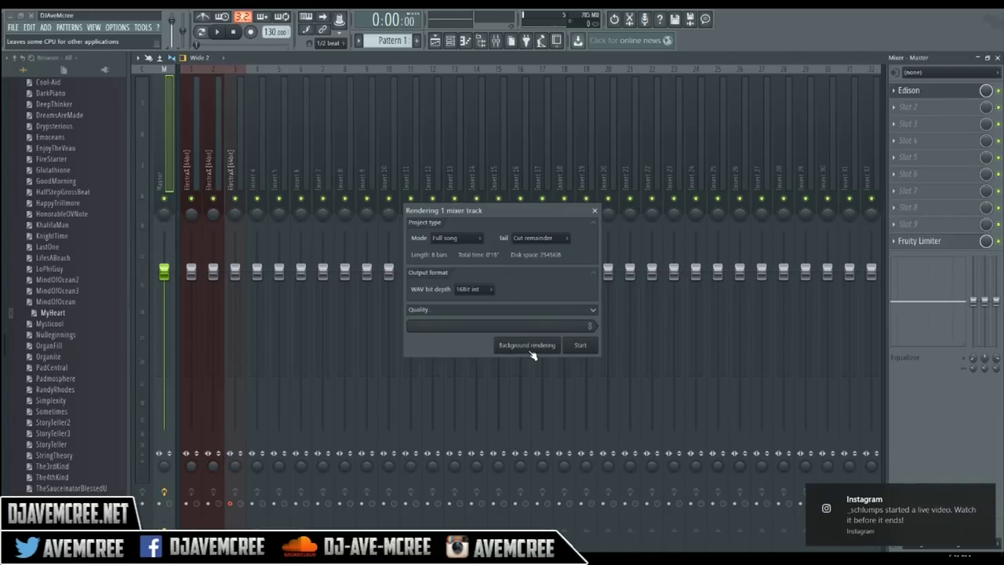
left_click(587, 345)
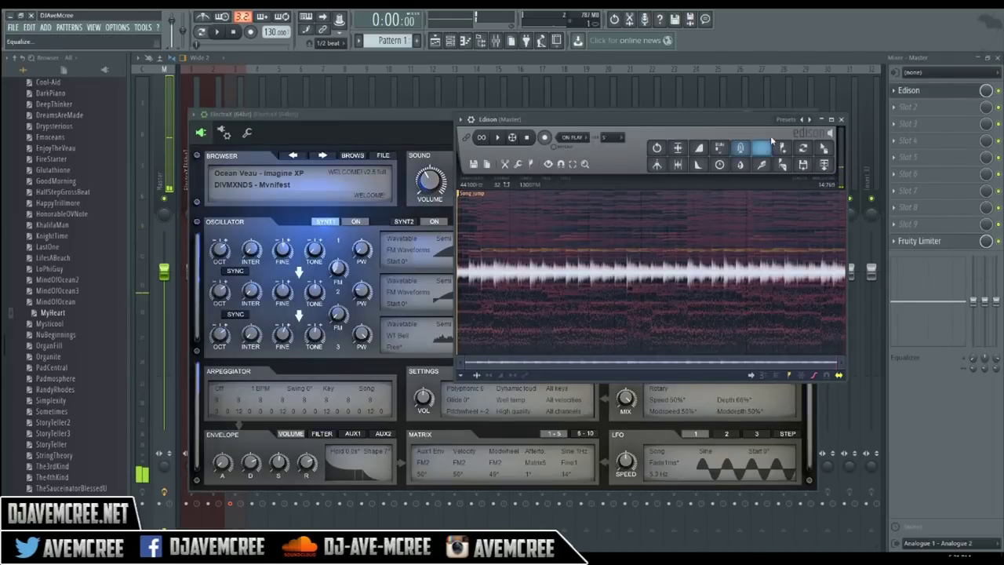
Close Edison, ElectraX and the Mixer, delete Track 2's old clip and place the rendered clip there
left_click(841, 120)
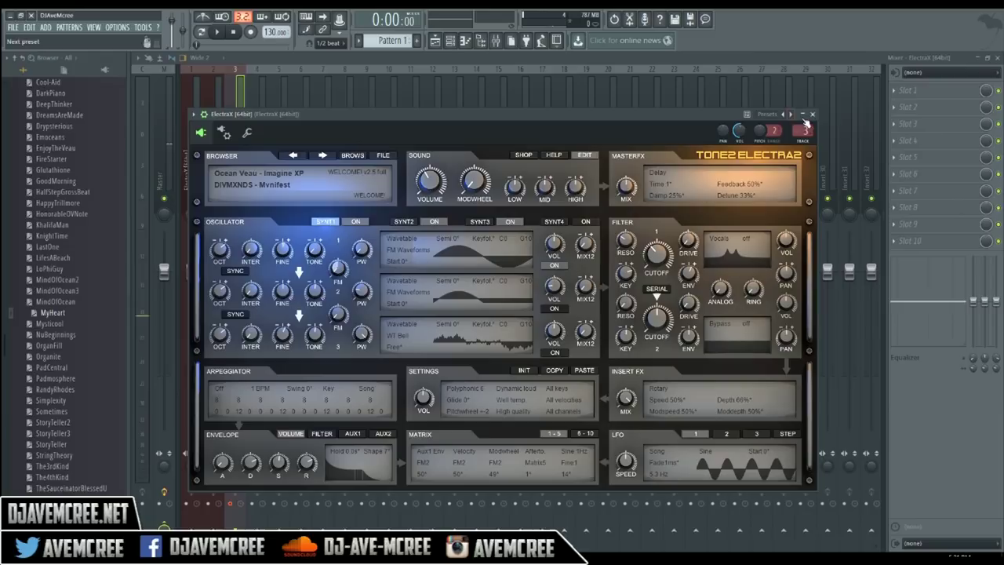
left_click(808, 115)
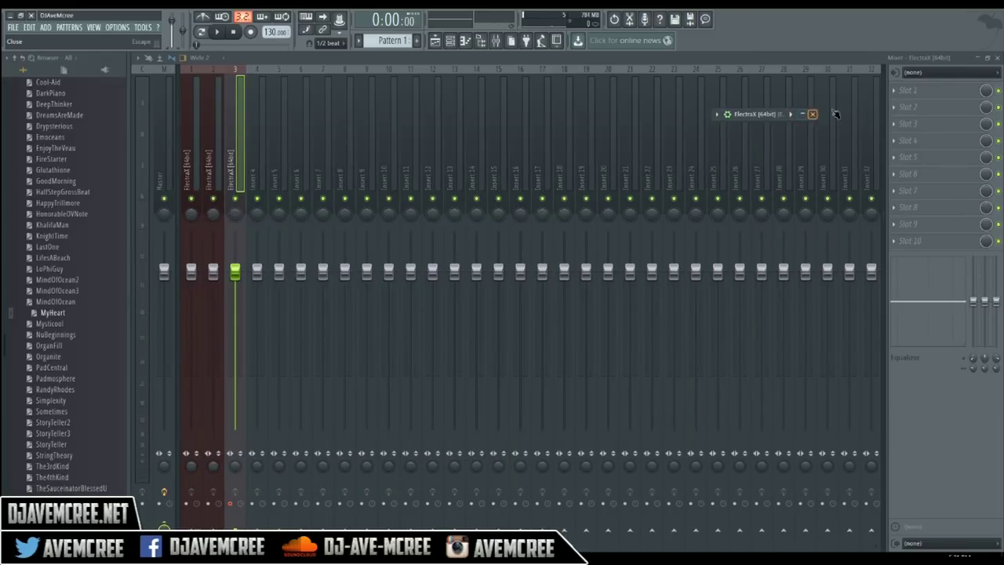
left_click(998, 58)
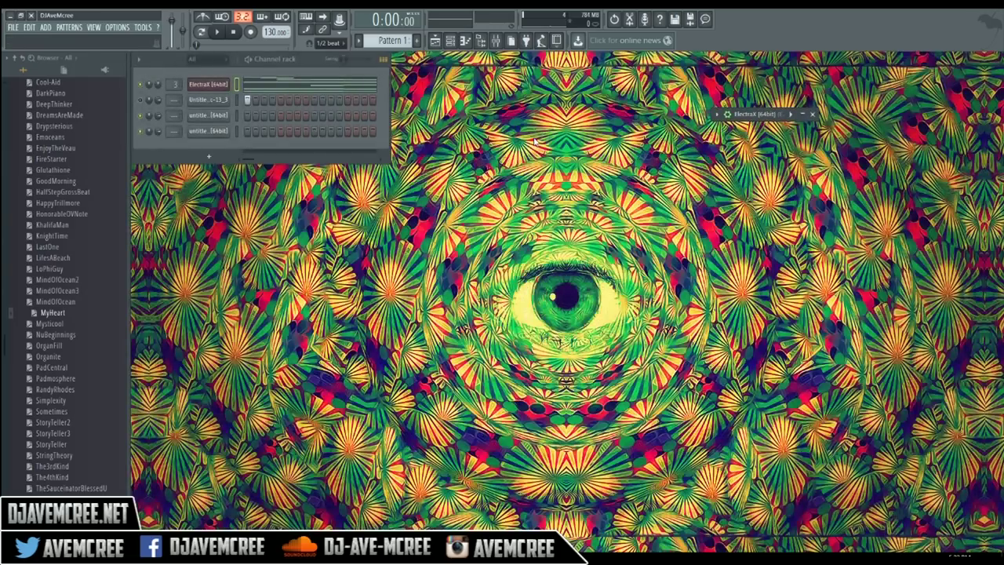
left_click(435, 41)
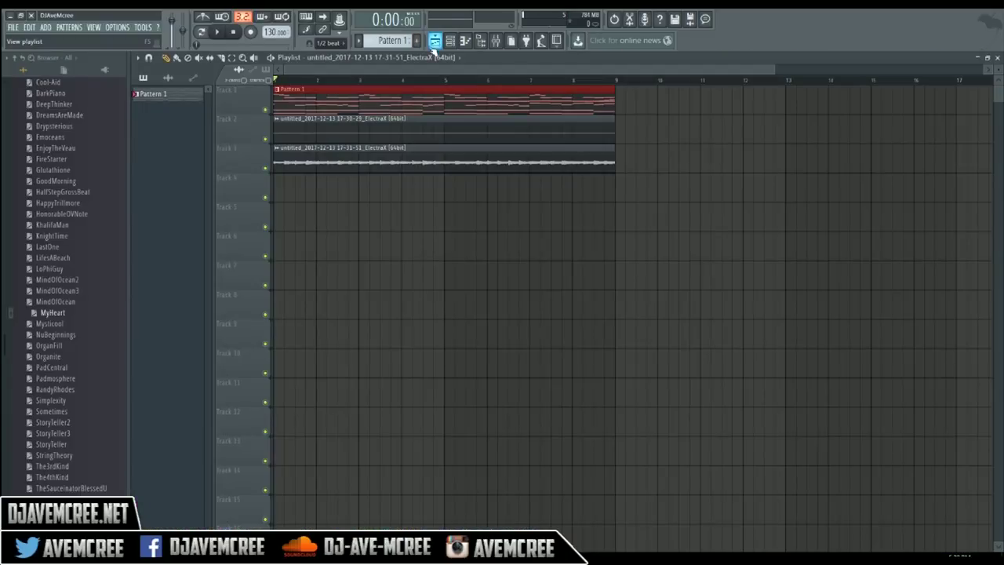
right_click(353, 119)
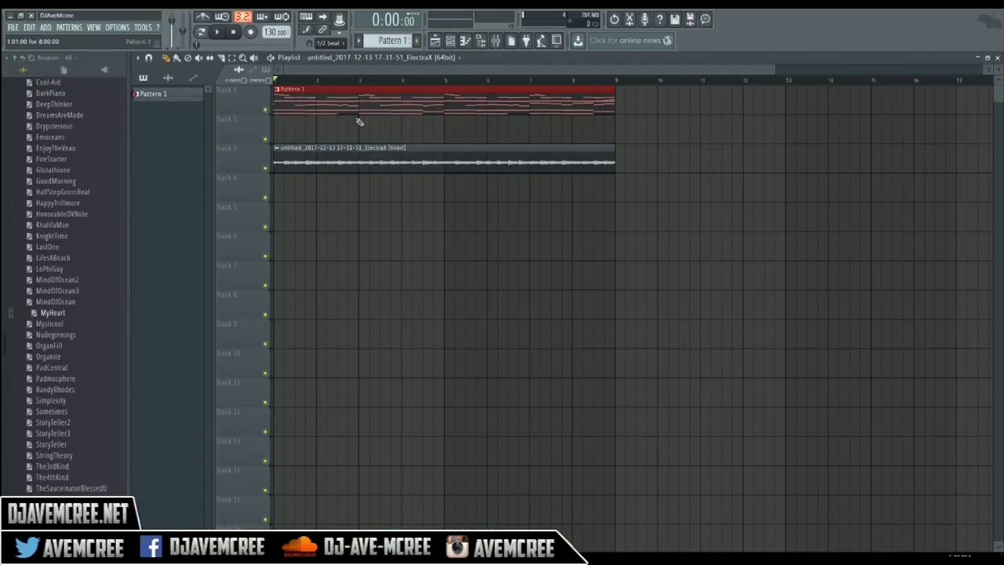
left_click_drag(421, 153, 424, 118)
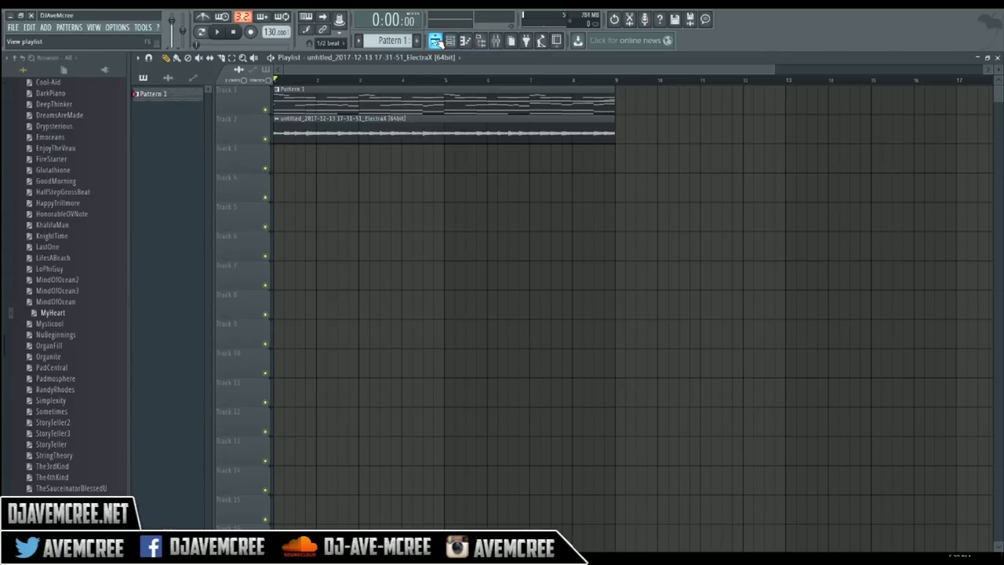
Select the Master track, play and stop the arrangement, and open the clip's sample settings
left_click(442, 42)
left_click(142, 86)
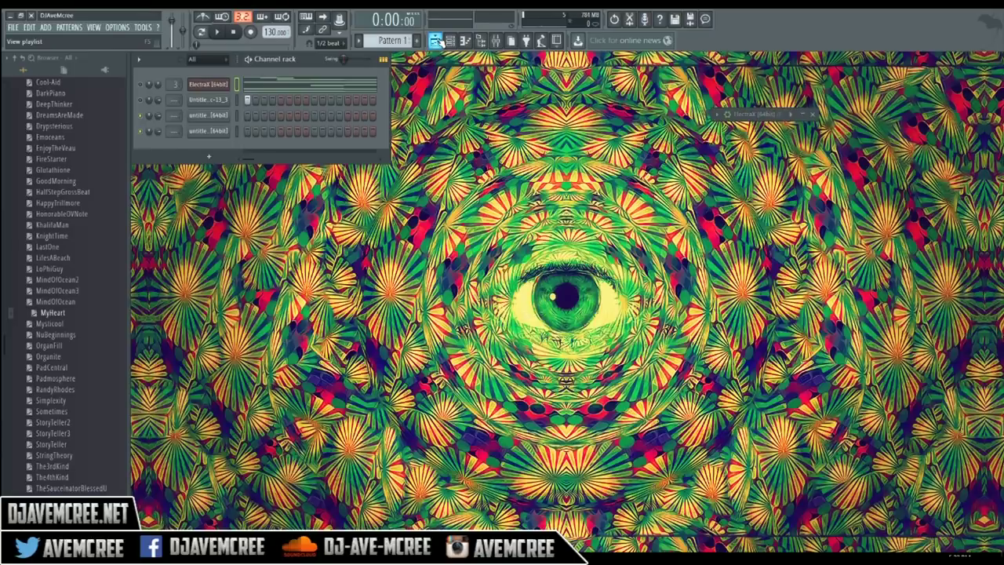
left_click(496, 41)
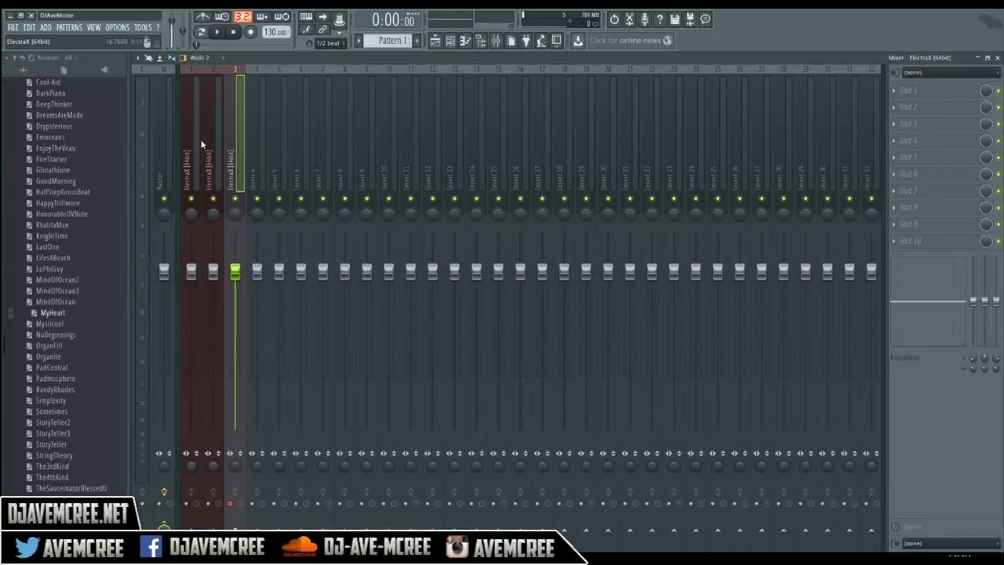
left_click(168, 139)
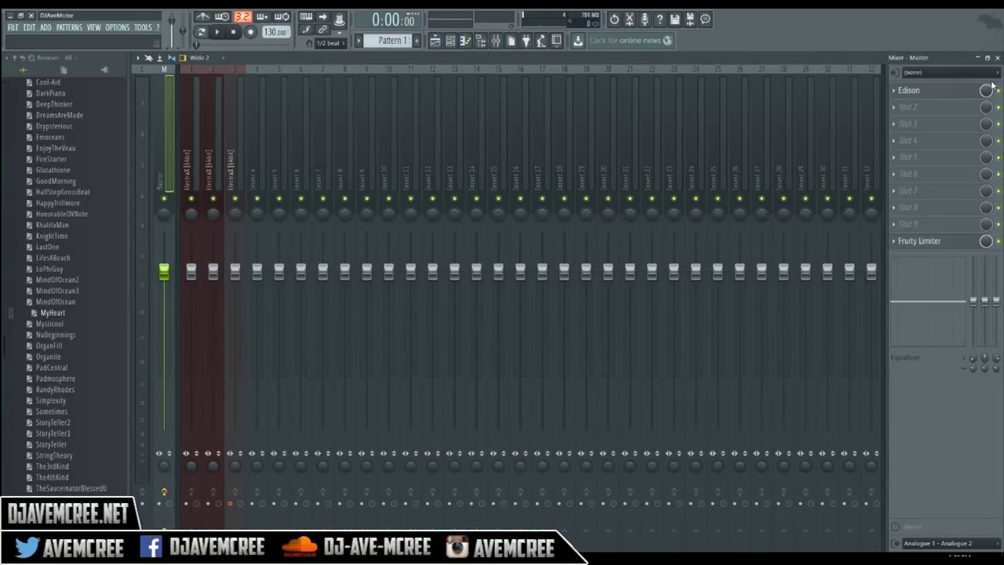
left_click(997, 58)
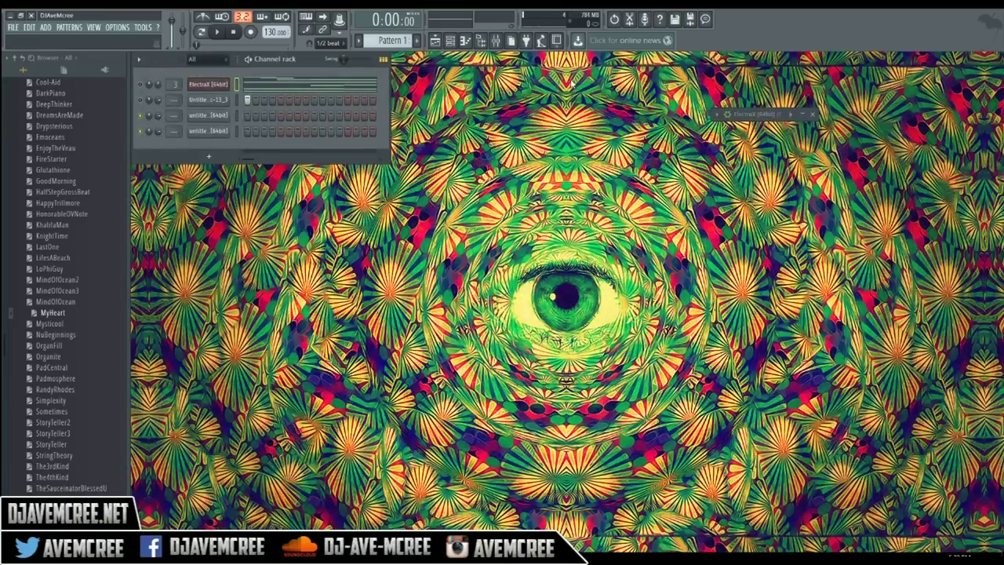
left_click(444, 43)
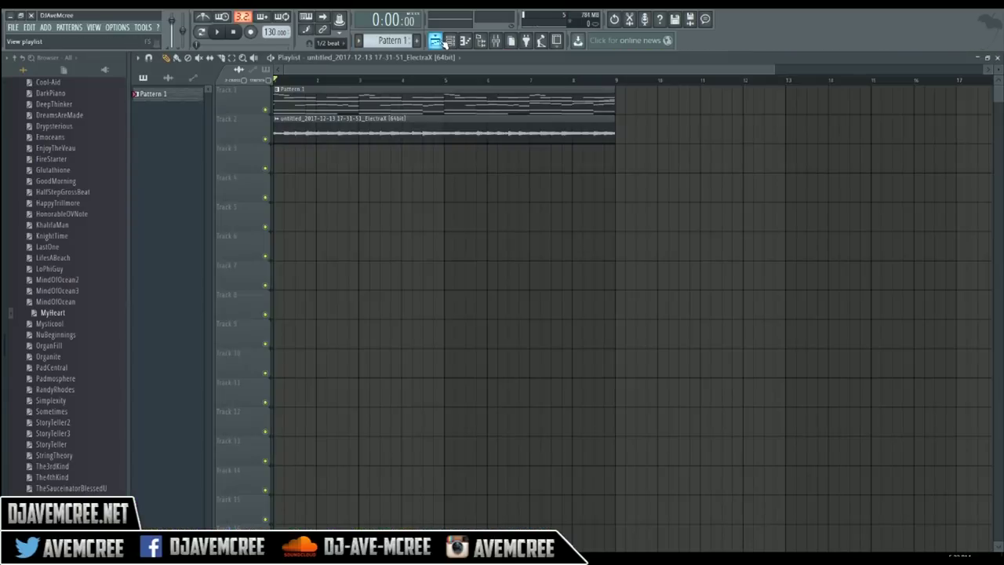
key("space")
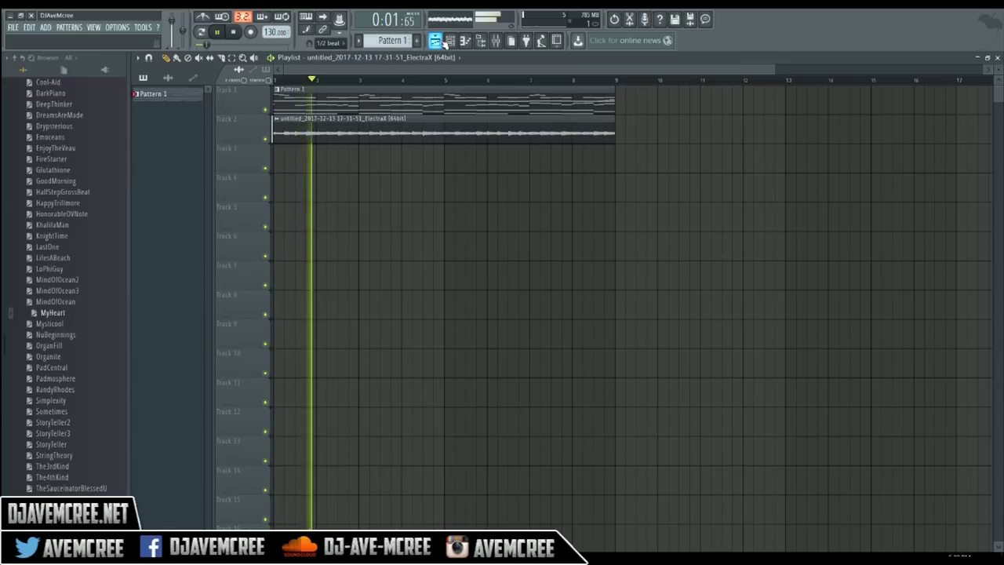
key("space")
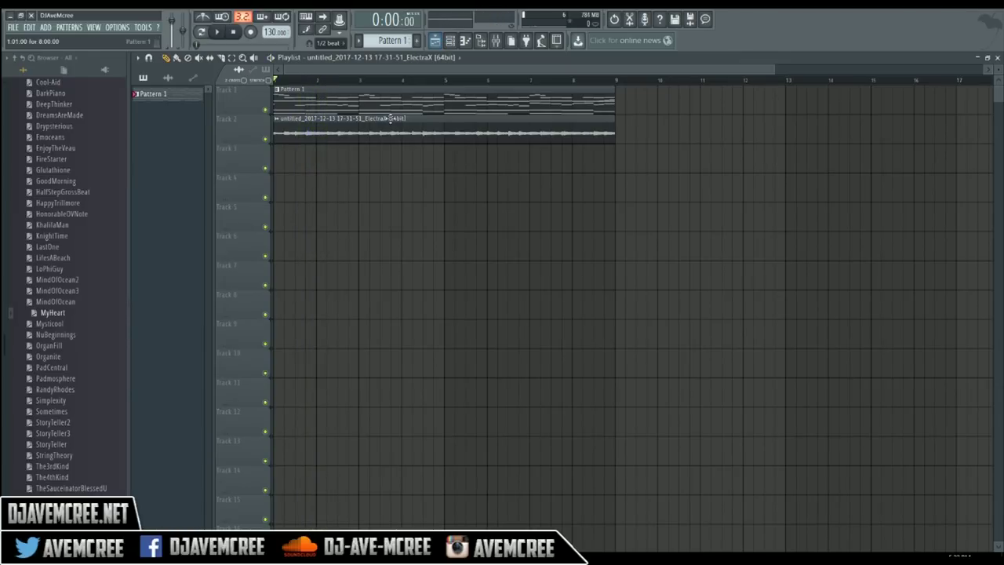
double_click(384, 131)
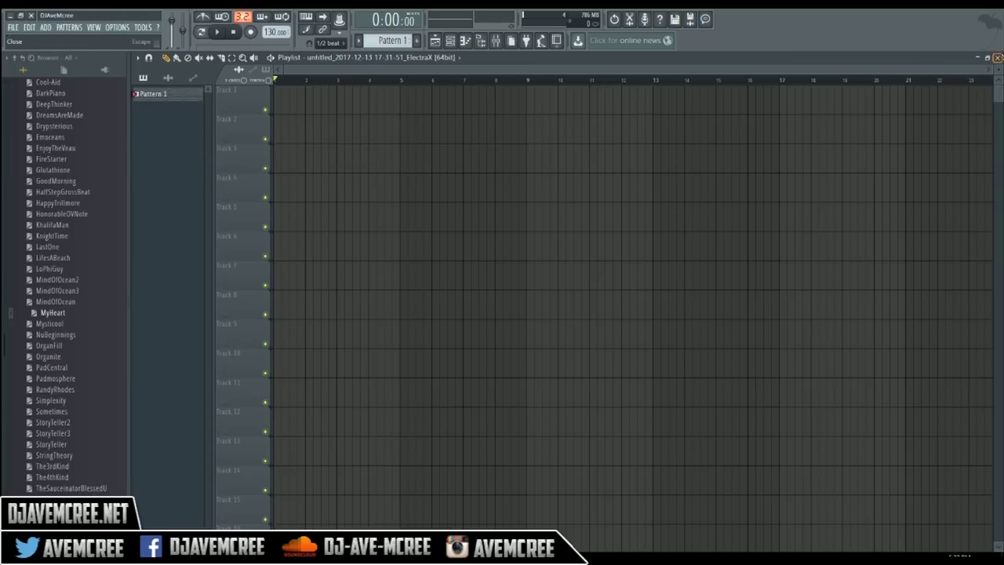
Close the Playlist and select the ElectraX mixer track, Insert 3
left_click(998, 58)
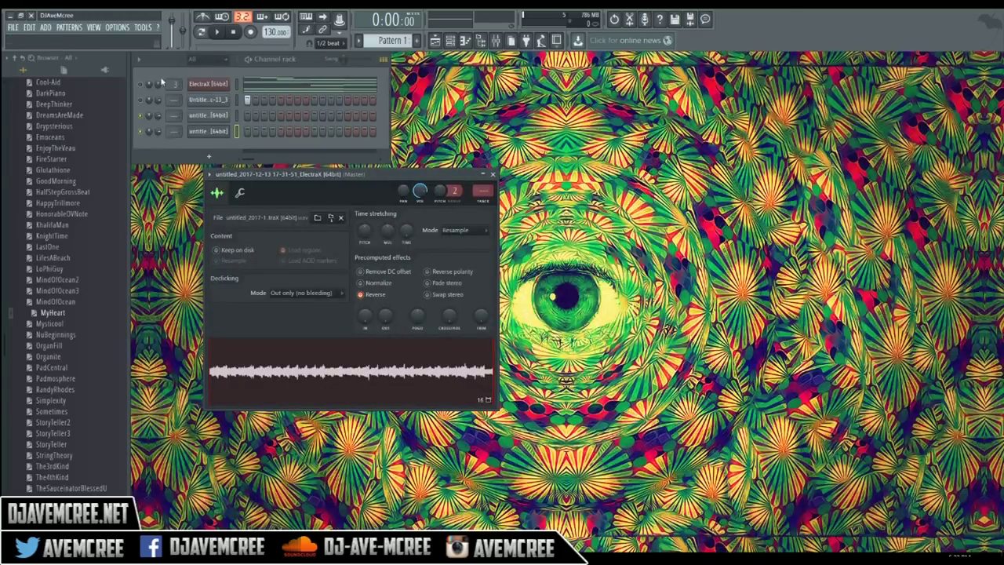
left_click(142, 85)
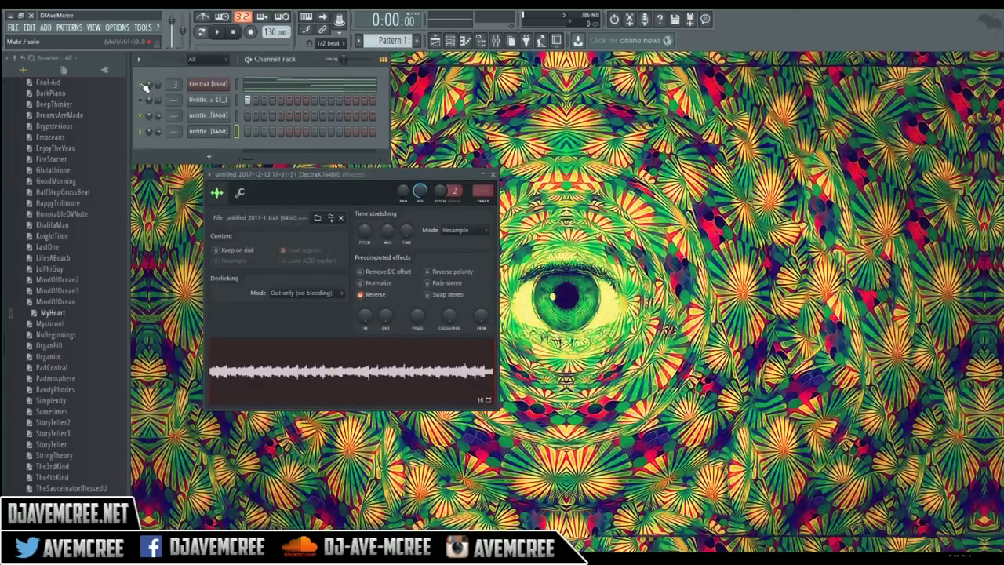
left_click(495, 40)
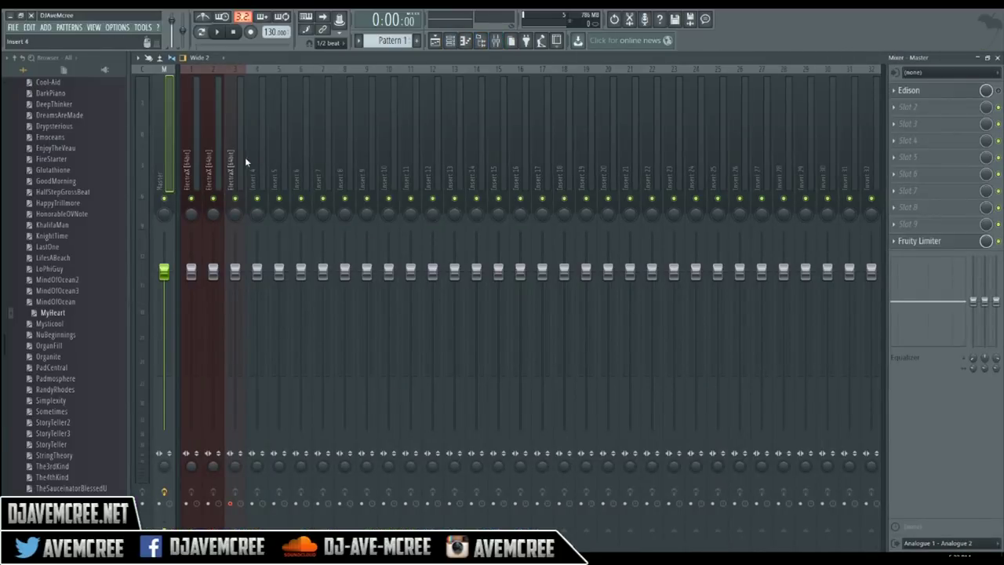
left_click(240, 161)
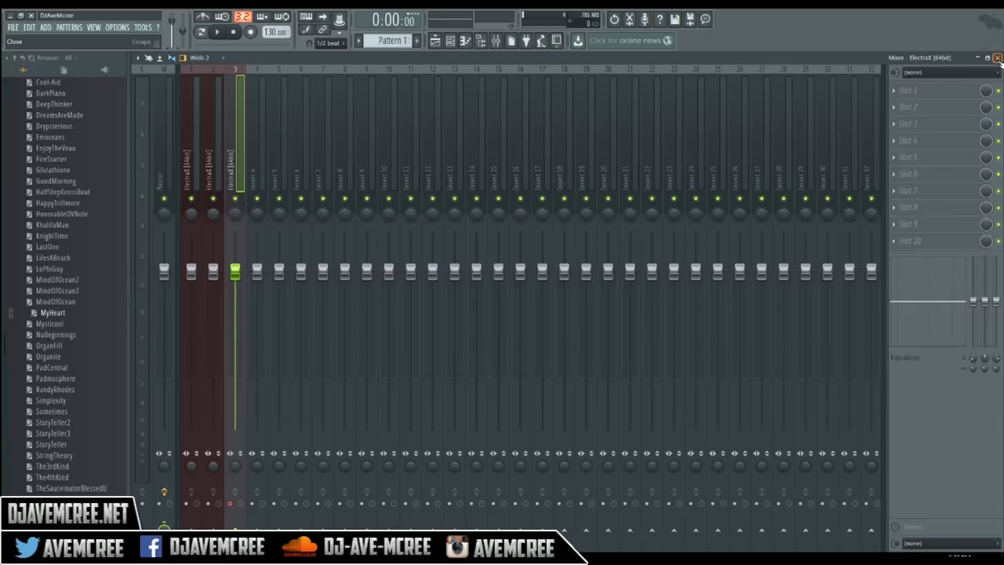
Load Gross Beat into FX slot 1 and bring up its Presets menu
left_click(895, 93)
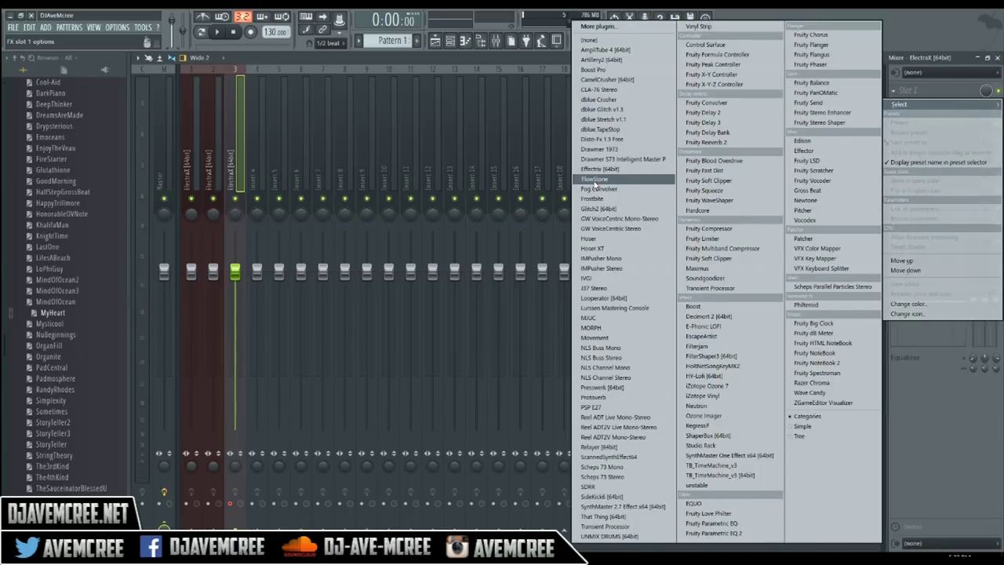
left_click(809, 190)
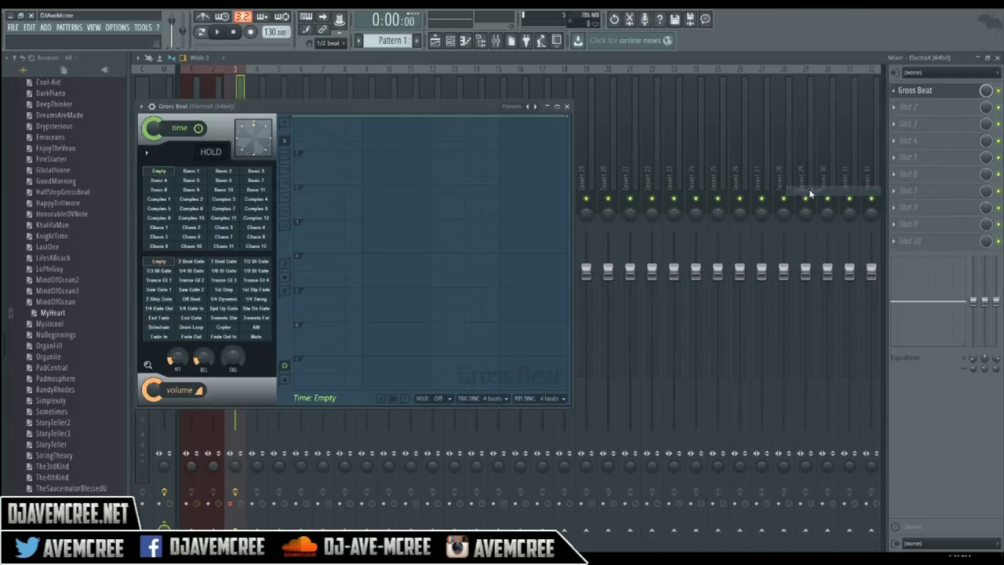
left_click(141, 107)
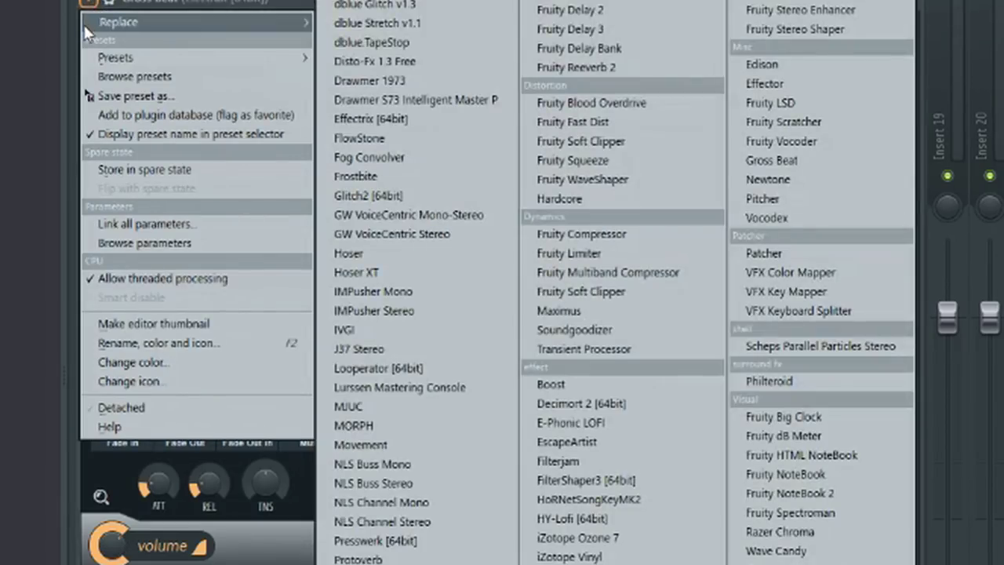
mouse_move(149, 59)
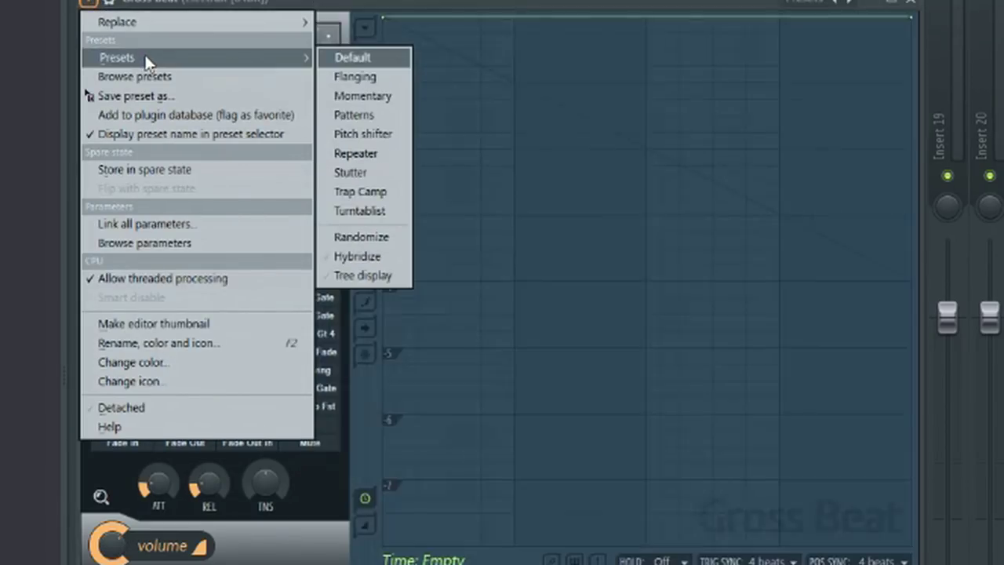
Apply Gross Beat's Momentary preset with the Reverse time envelope, audition it, then close it
left_click(361, 95)
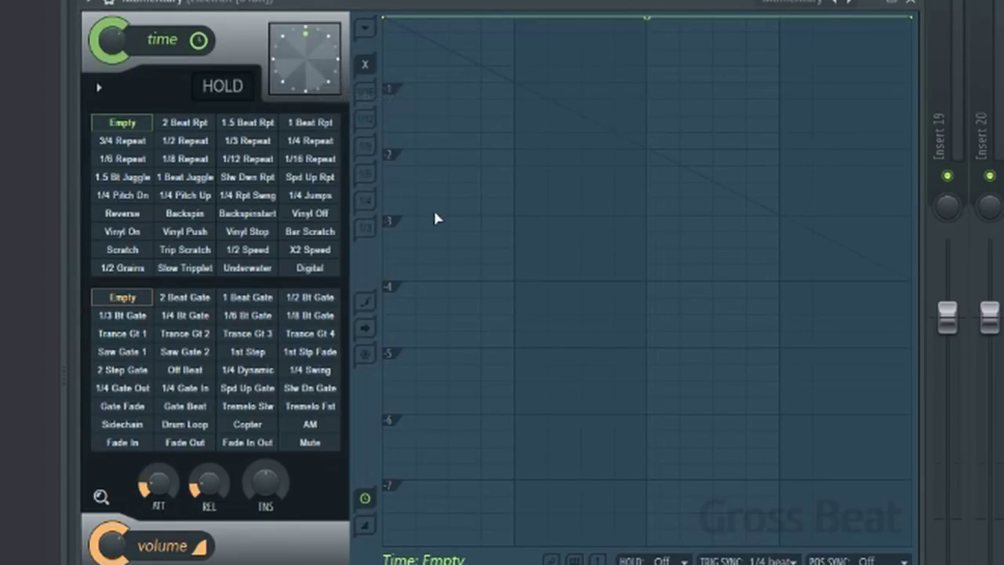
left_click(133, 218)
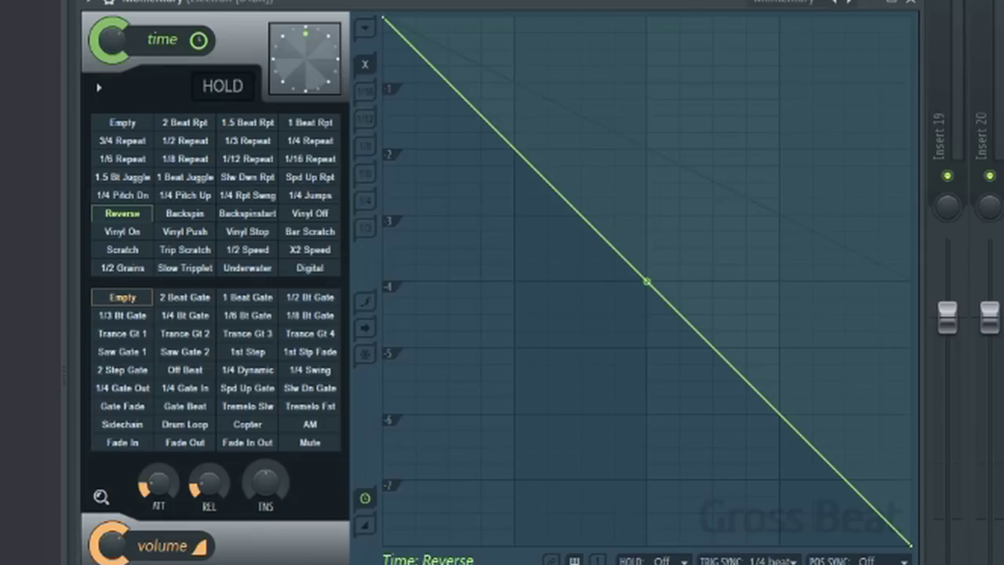
key("space")
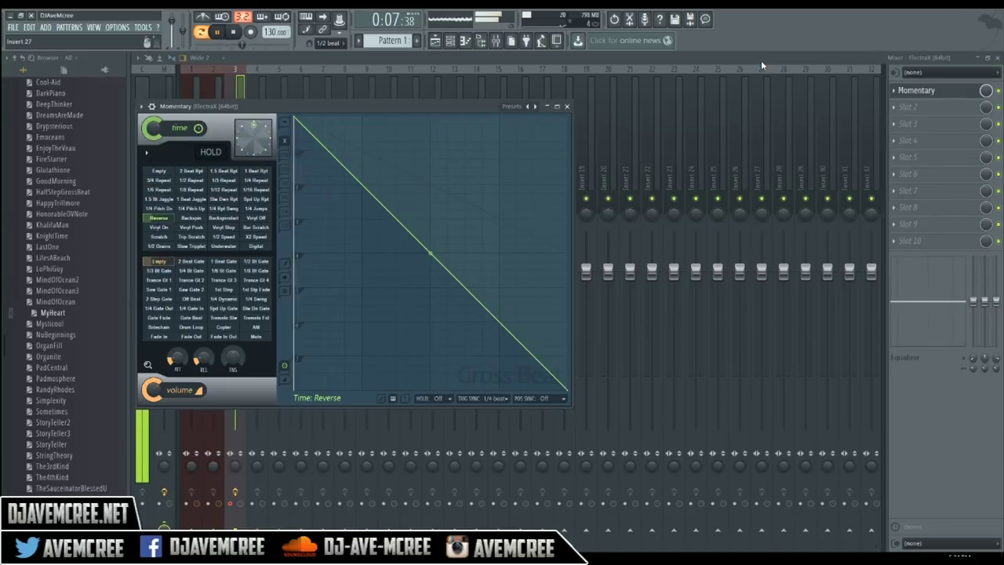
key("space")
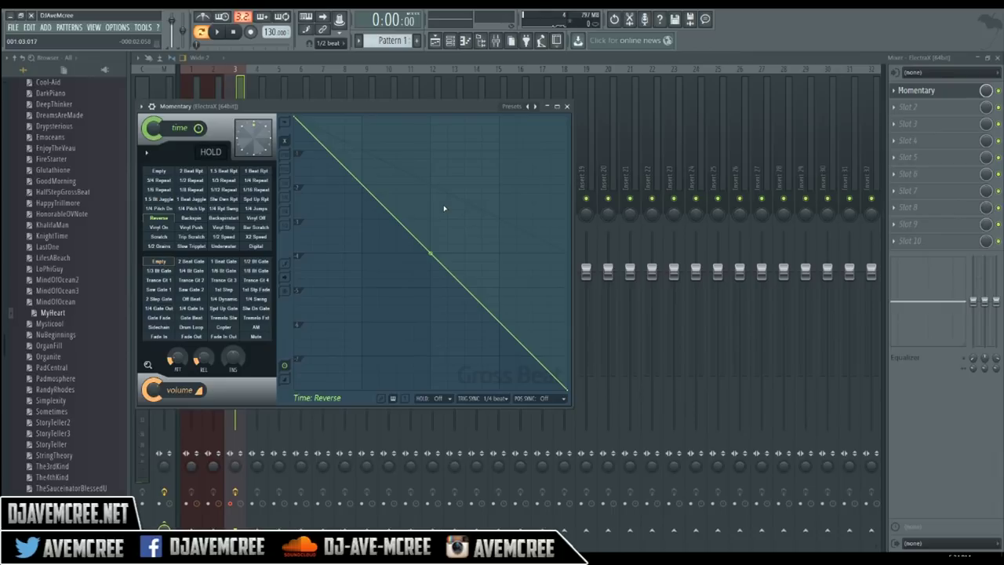
left_click(567, 107)
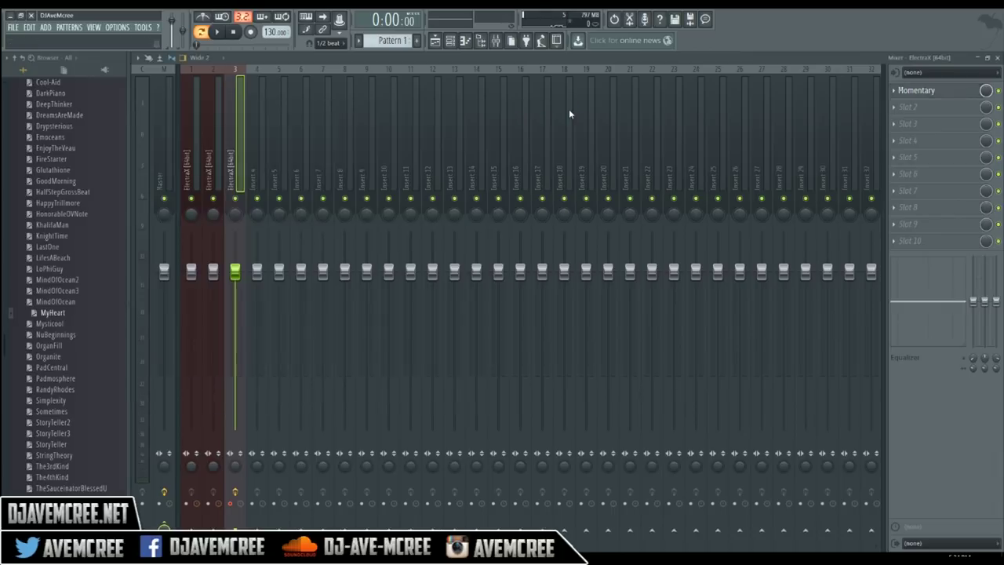
Replace Gross Beat in FX slot 1 with Effectrix
left_click(895, 92)
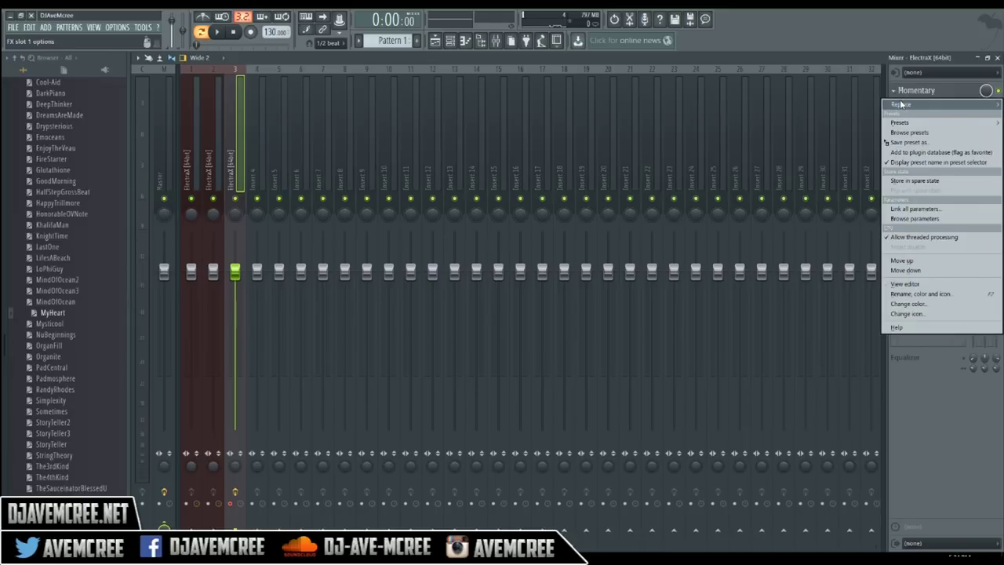
mouse_move(901, 104)
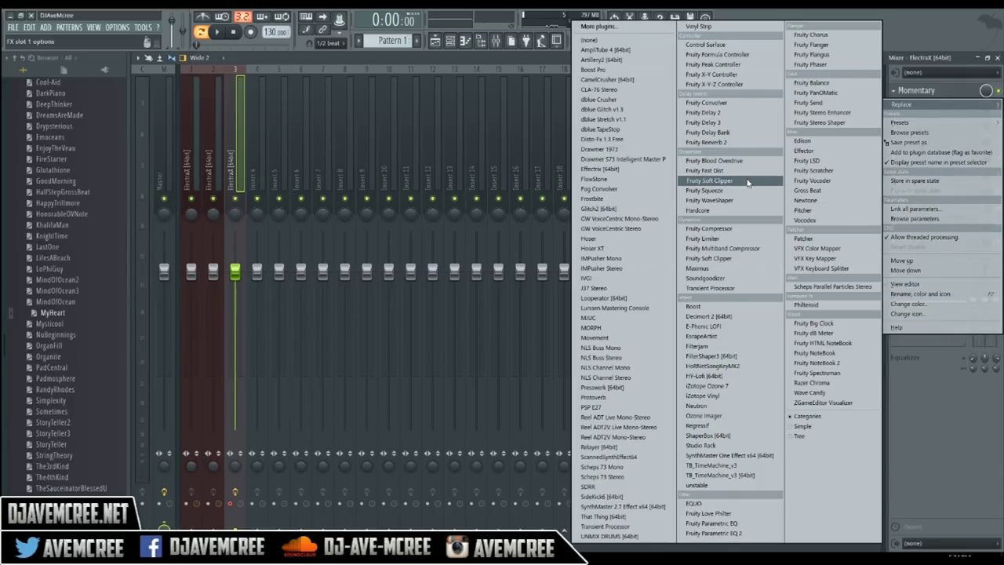
left_click(650, 172)
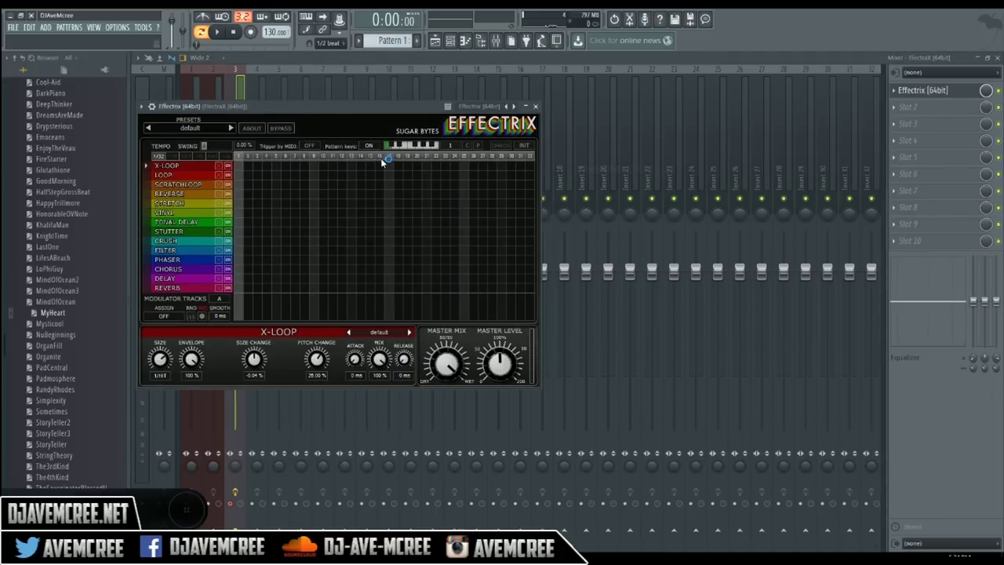
Fill Effectrix's REVERSE row across all steps as a Quarter reverse and audition it
left_click_drag(332, 117, 403, 110)
left_click(240, 187)
left_click(218, 31)
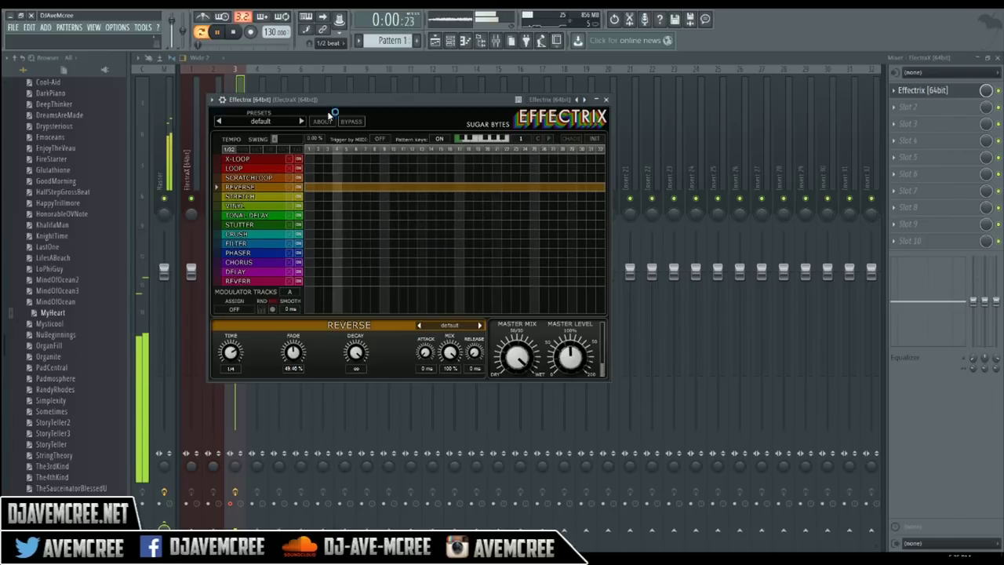
key("space")
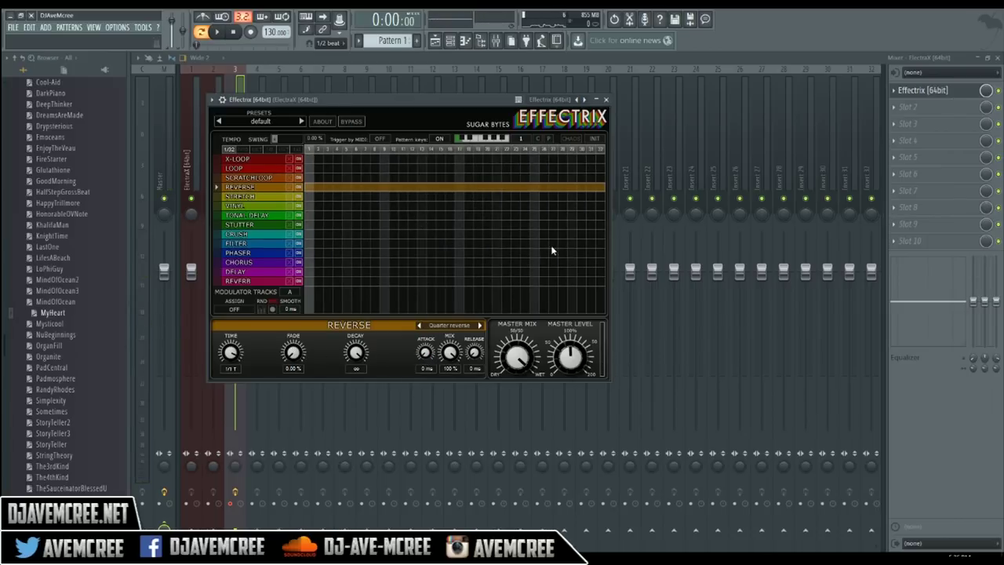
Replace Effectrix in slot 1 with ShaperBox, swapping its Time shaper for a fresh flat one
left_click(607, 99)
left_click(896, 91)
mouse_move(897, 104)
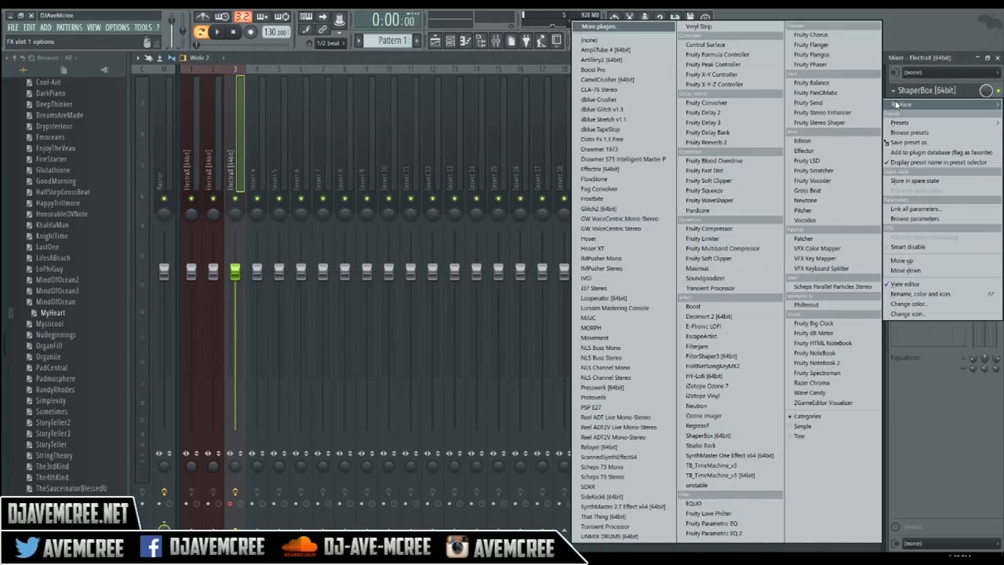
left_click(697, 435)
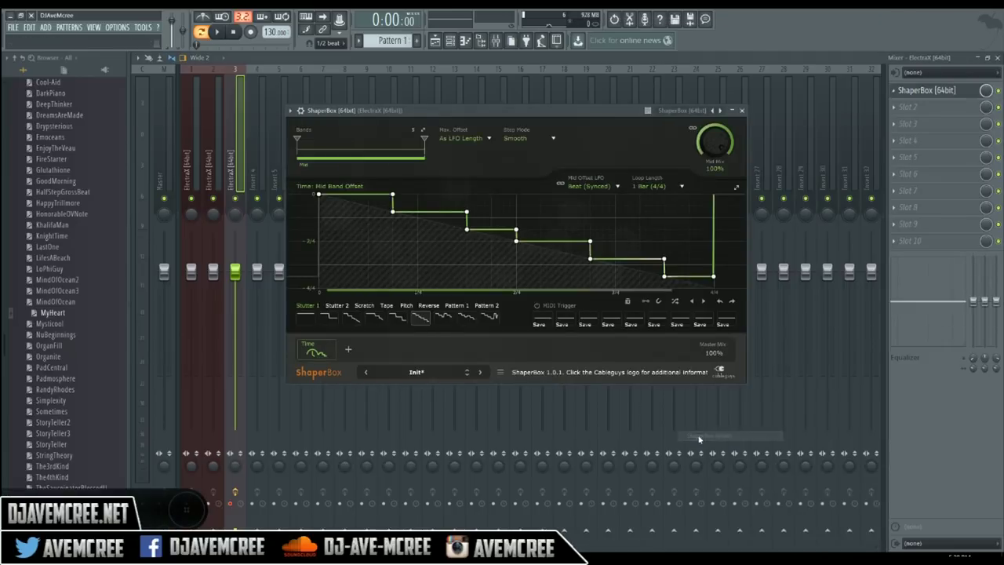
left_click(326, 352)
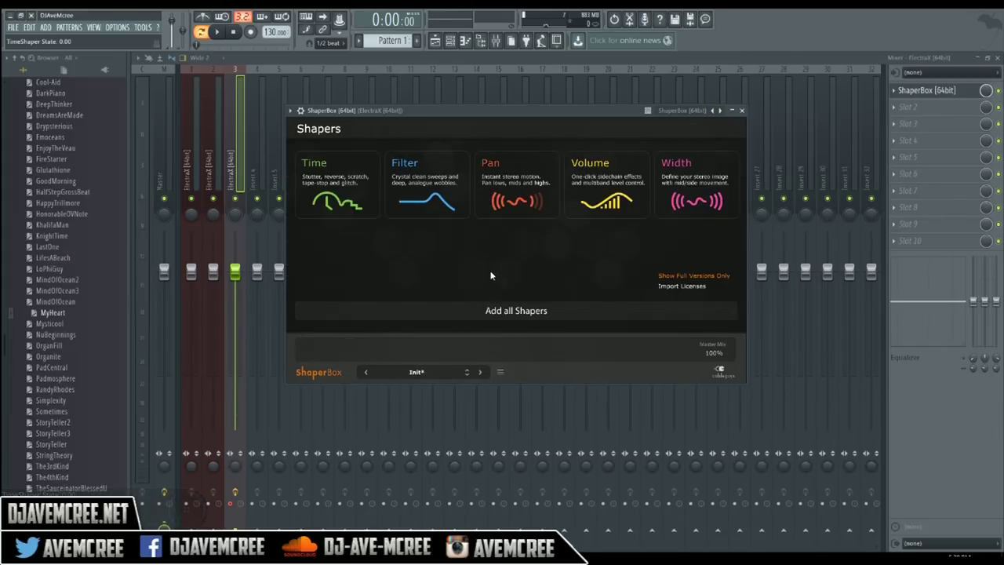
left_click(331, 185)
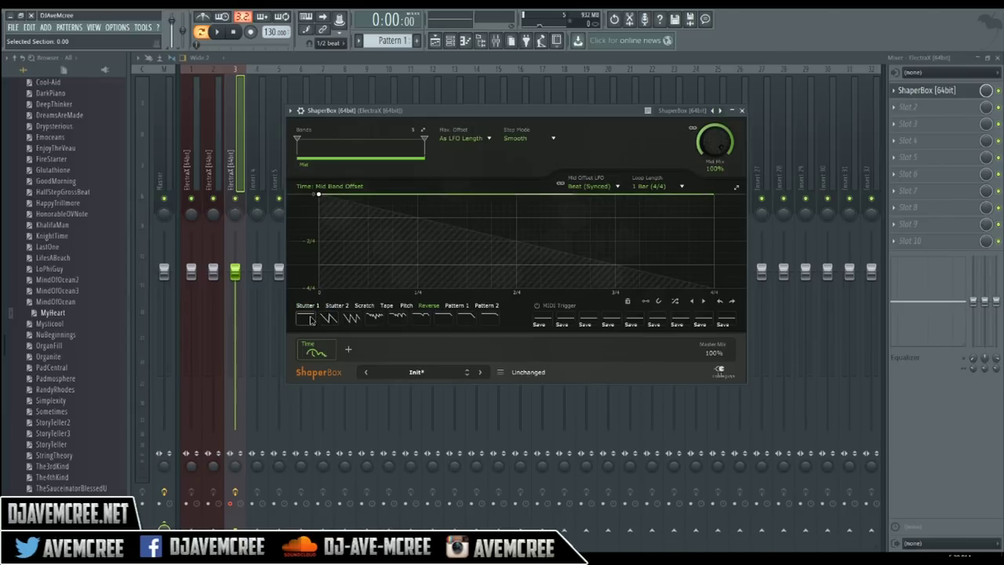
During playback, try the Reverse sawtooth, pitched, multipitch, rhythmic, fill, end 1 and end 2 shapes, ending on Stop & reverse
key("space")
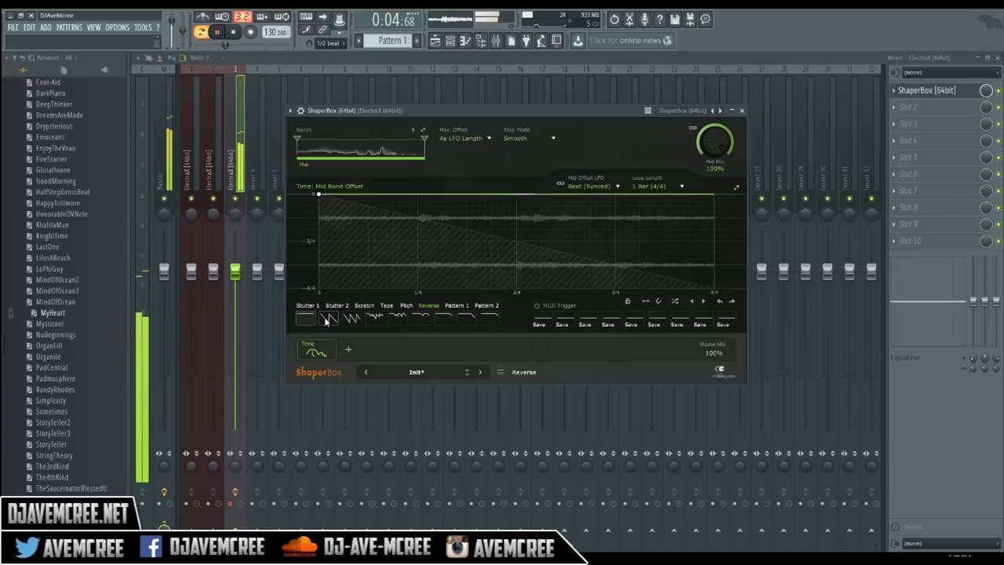
left_click(328, 318)
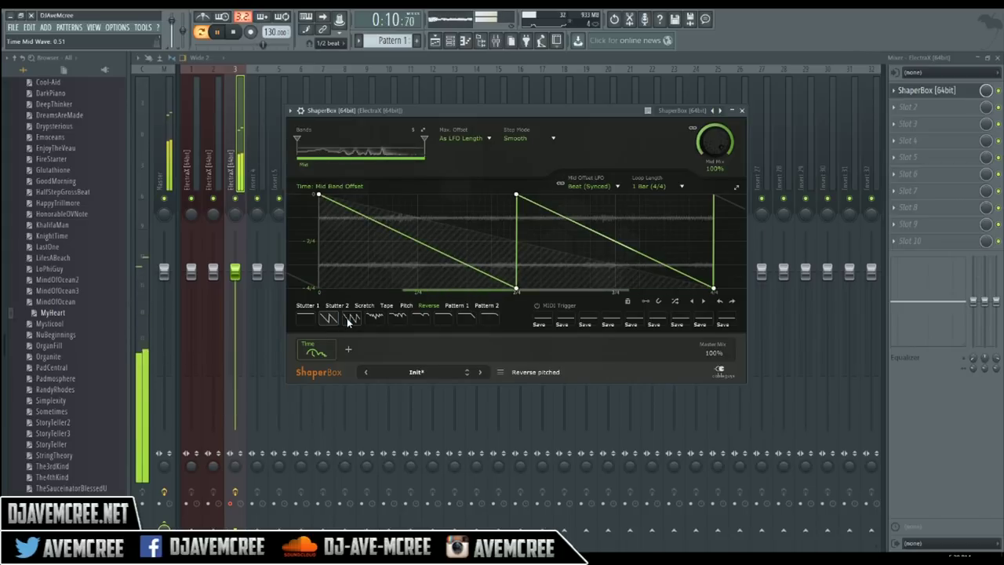
left_click(350, 319)
left_click(372, 319)
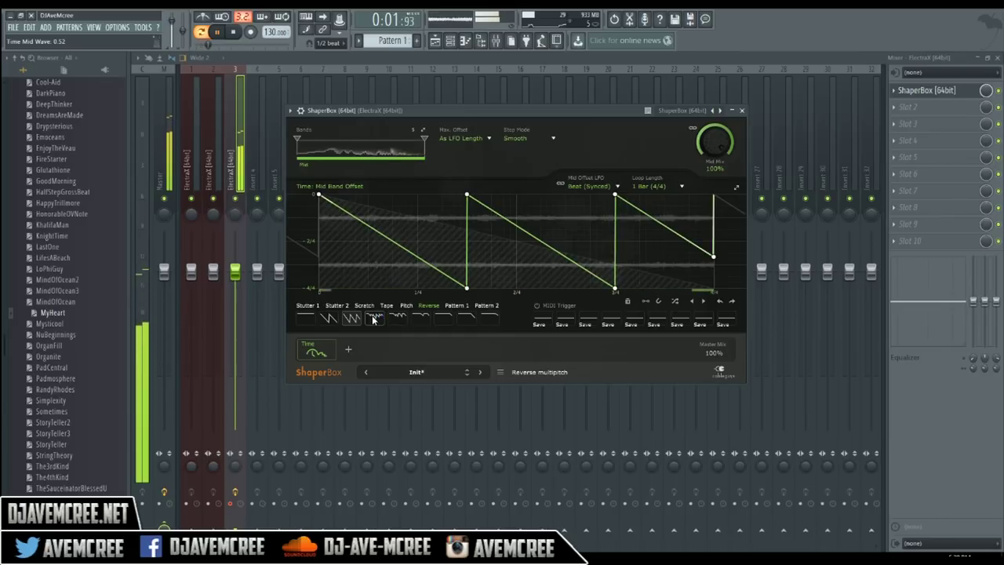
left_click(405, 317)
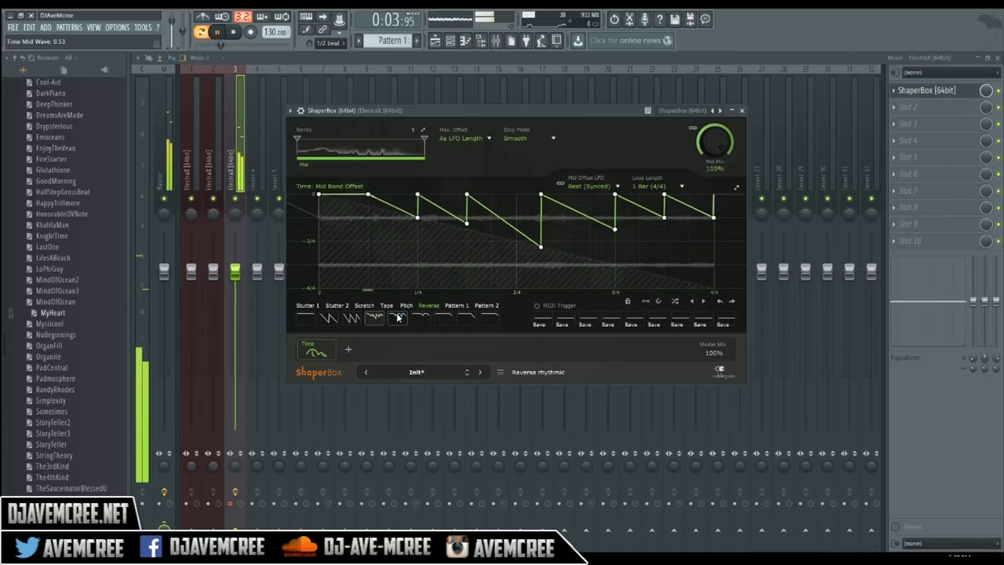
left_click(398, 317)
left_click(420, 317)
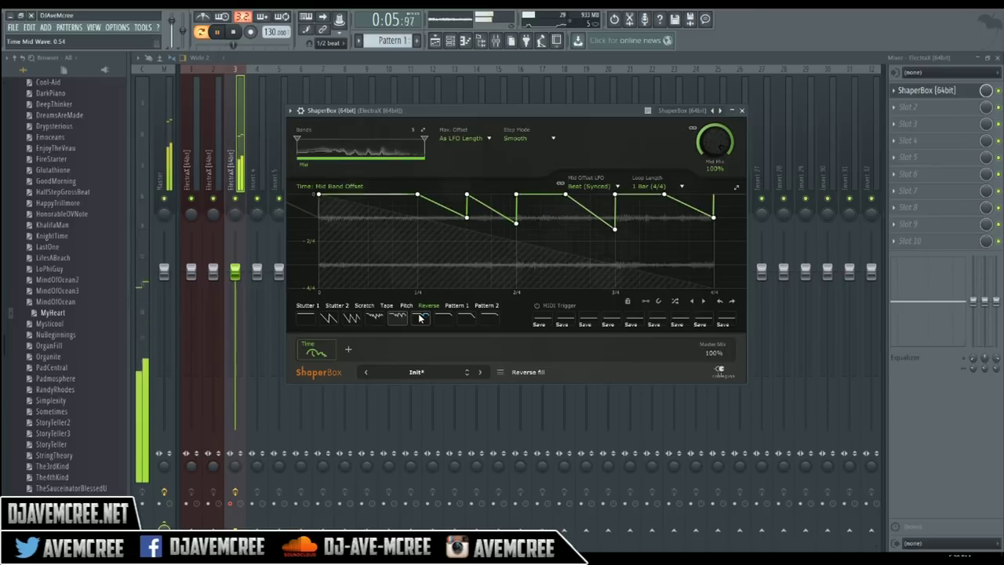
left_click(451, 318)
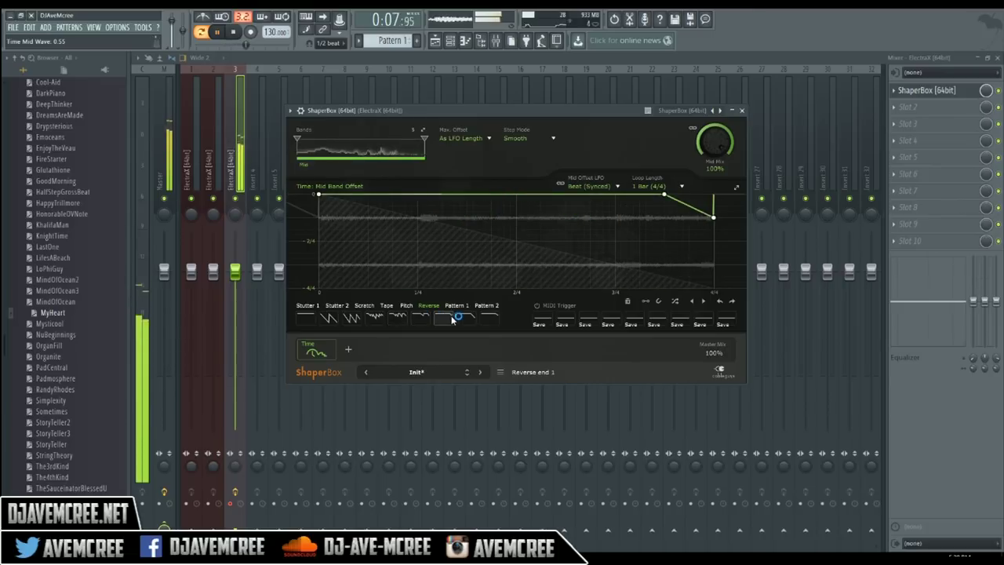
left_click(465, 319)
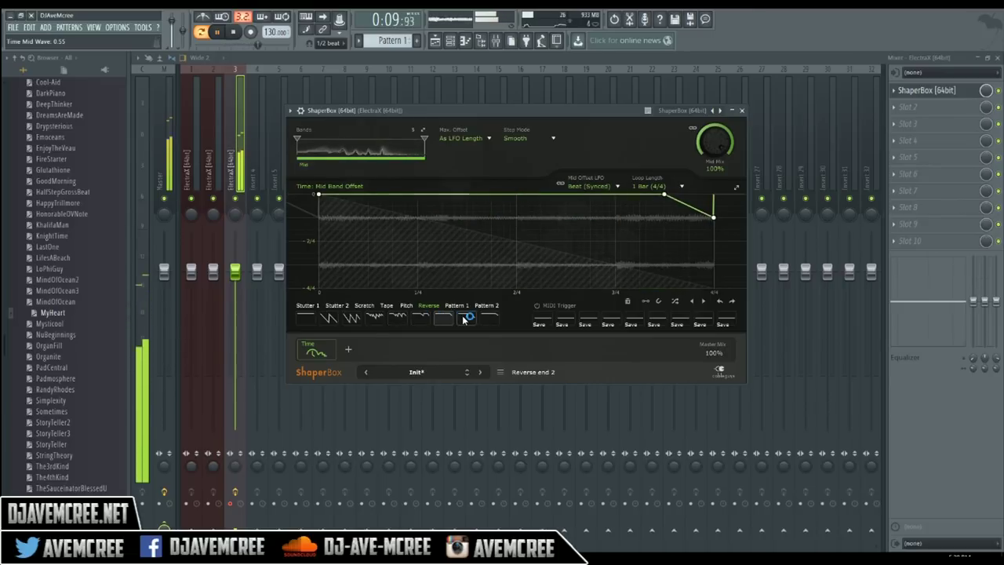
left_click(486, 317)
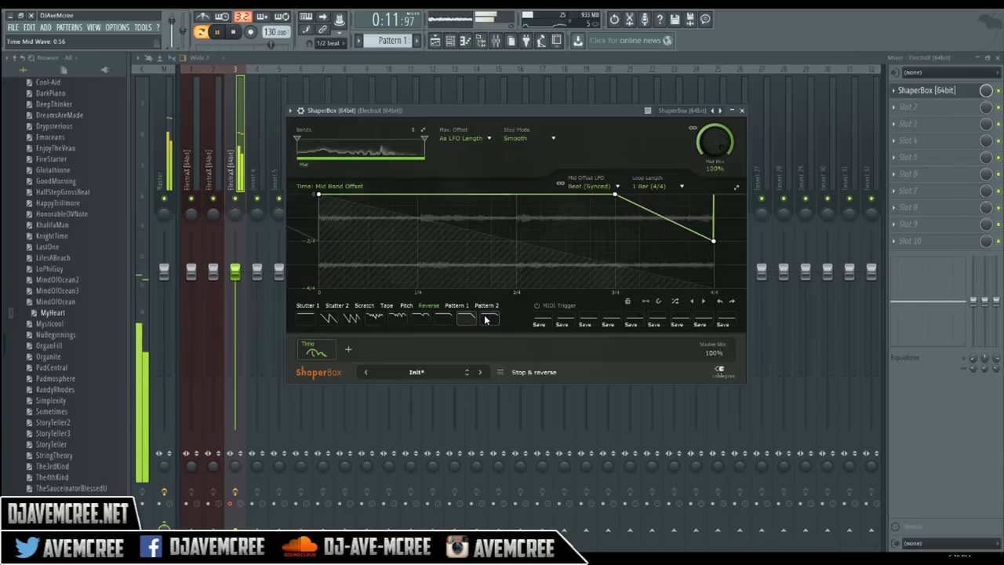
left_click(486, 317)
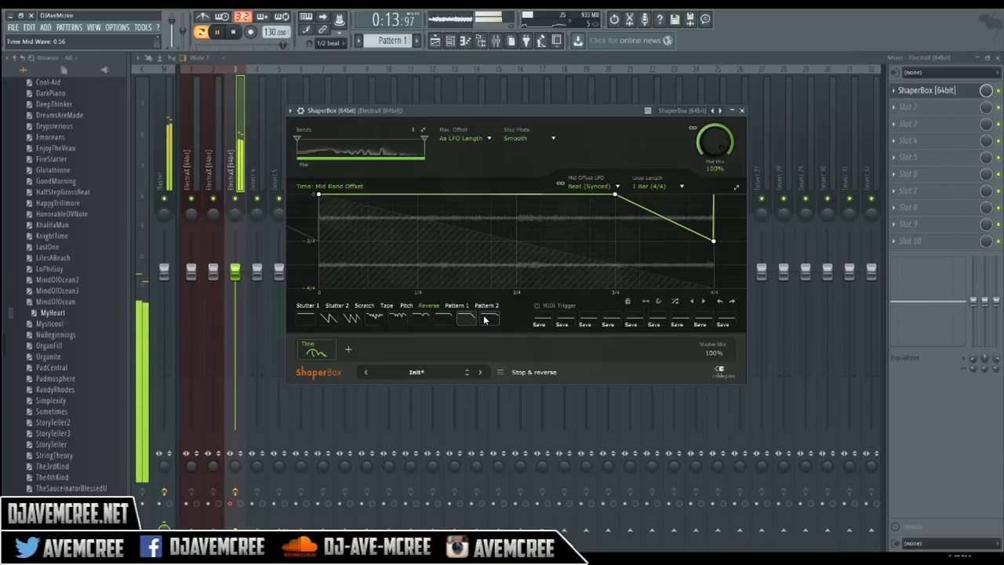
key("space")
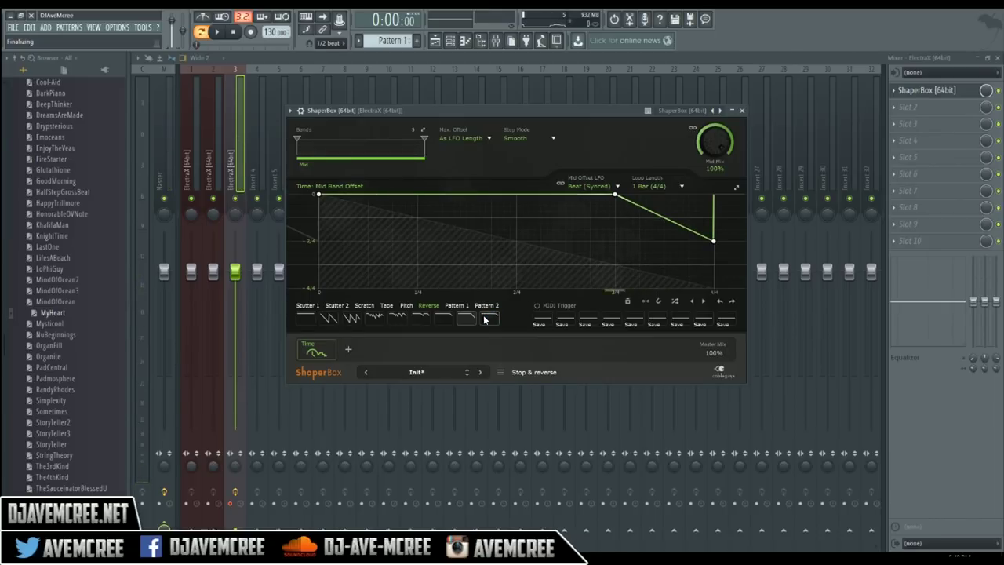
Save the Stop & reverse curve into ShaperBox's Pattern 2 slot
left_click(484, 318)
left_click(485, 318)
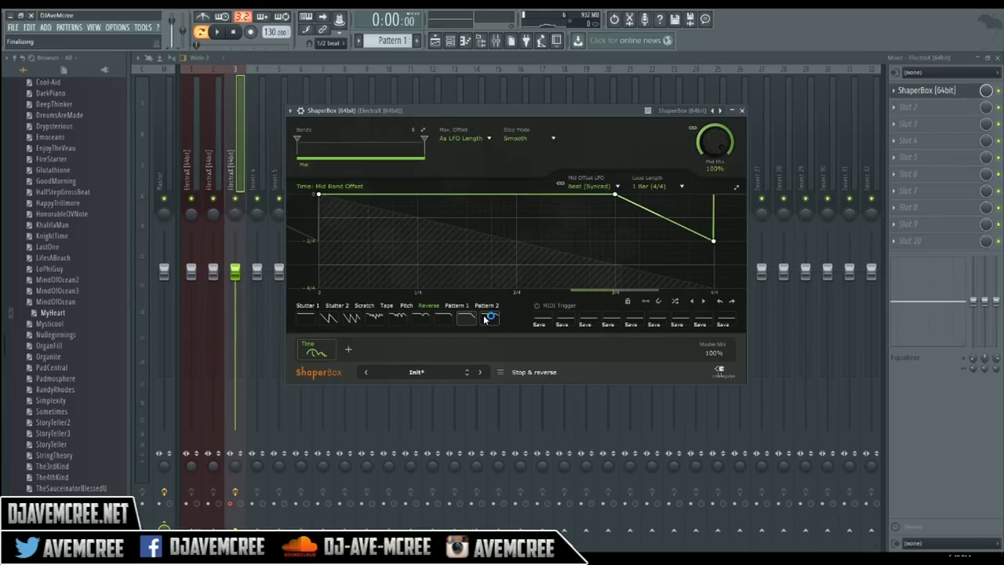